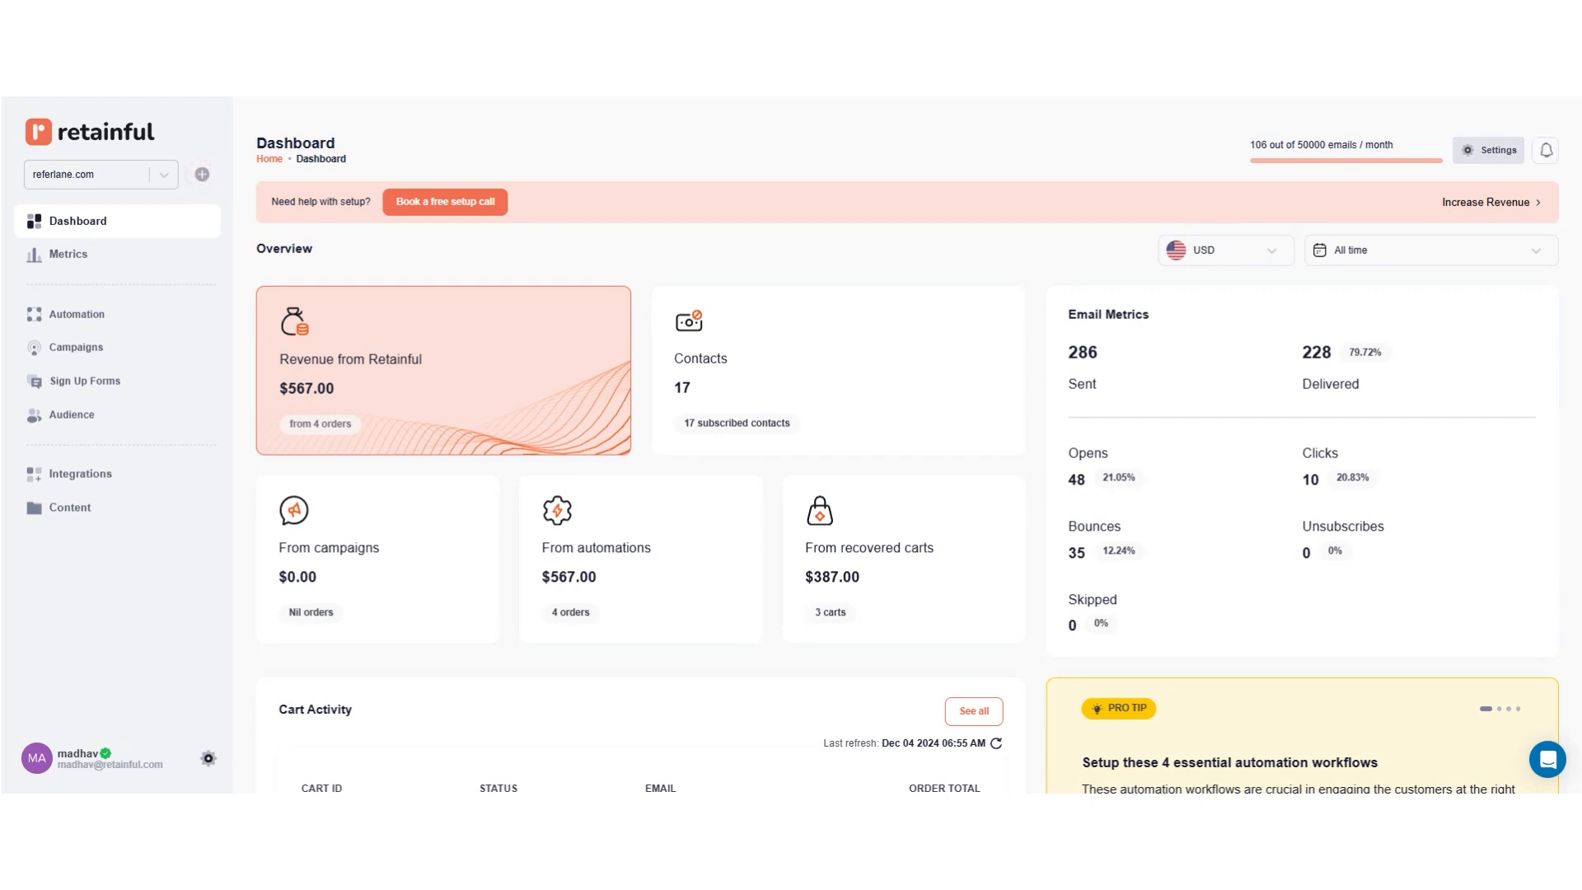
# Create a new automation workflow from the Win Back Campaign template.
pyautogui.click(132, 323)
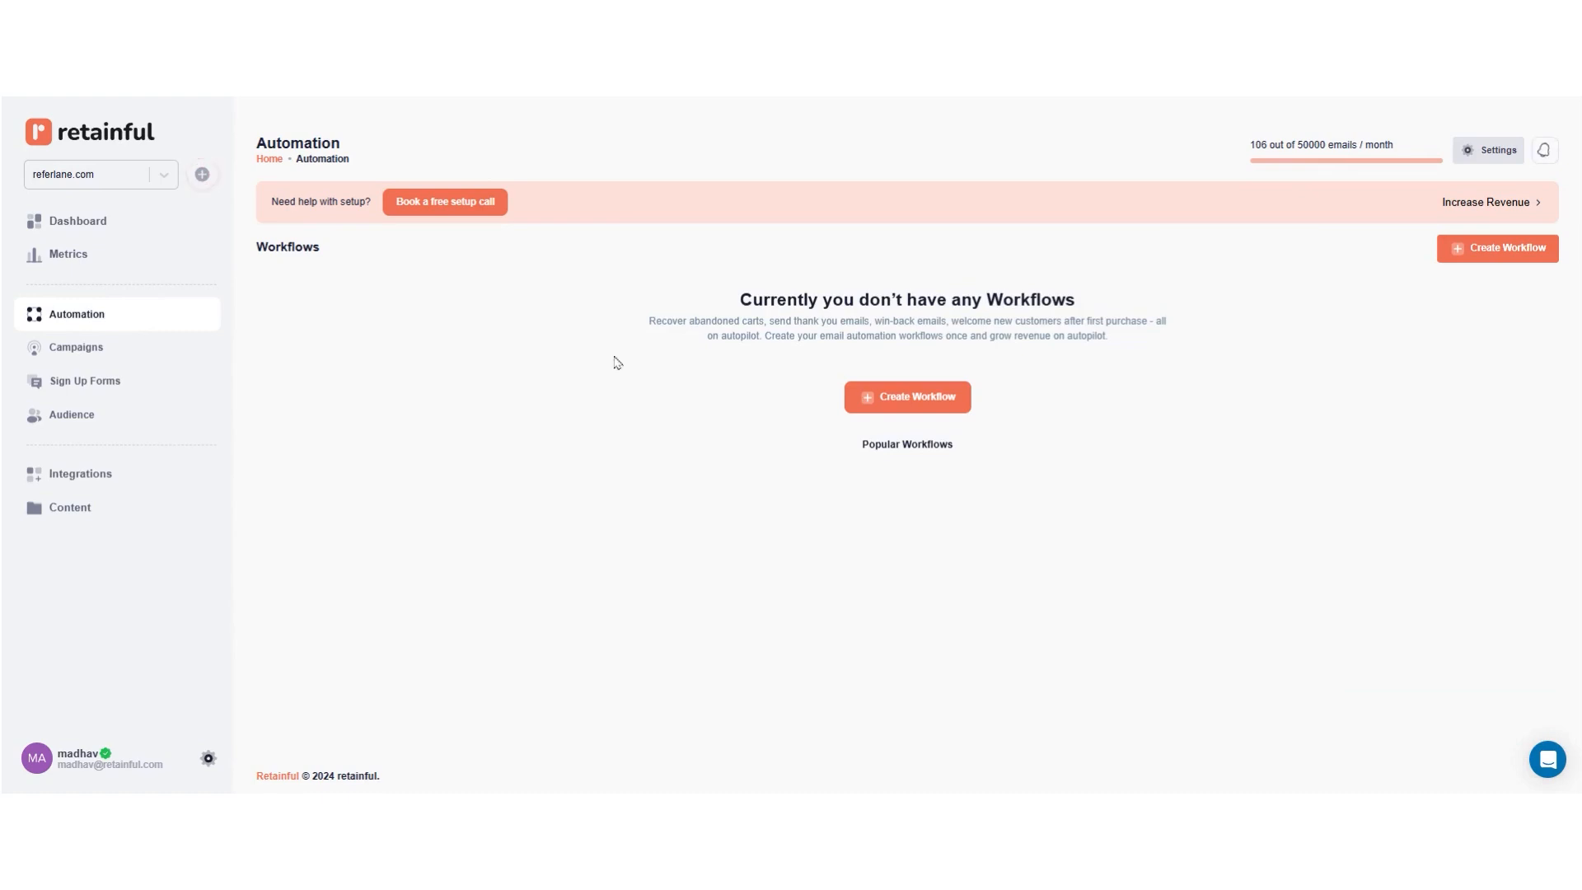
pyautogui.click(1512, 249)
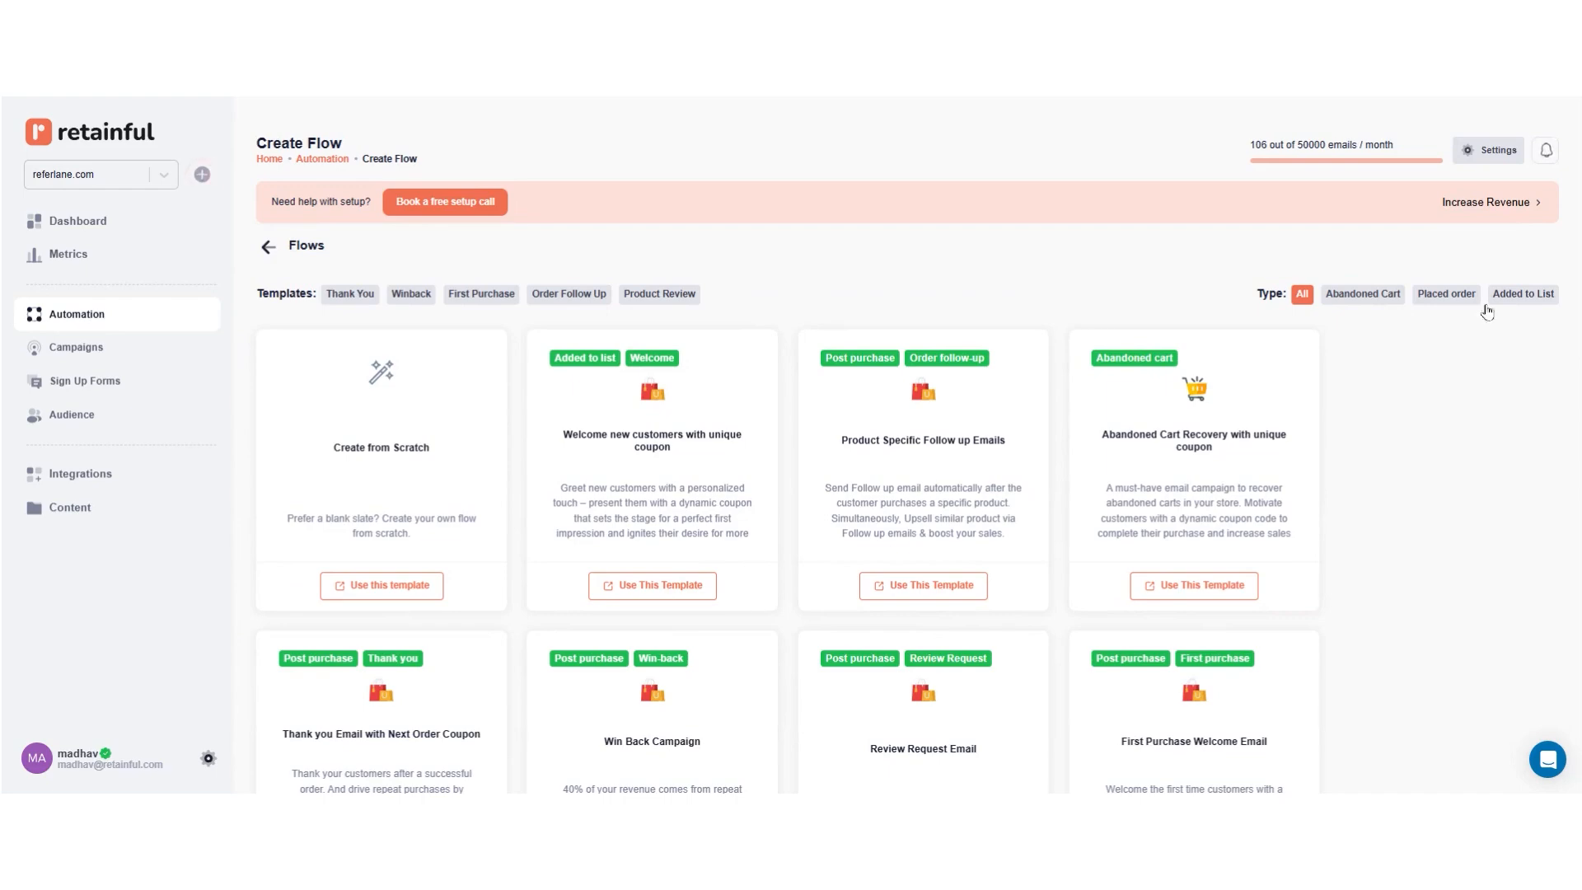
pyautogui.scroll(-4, 1472, 423)
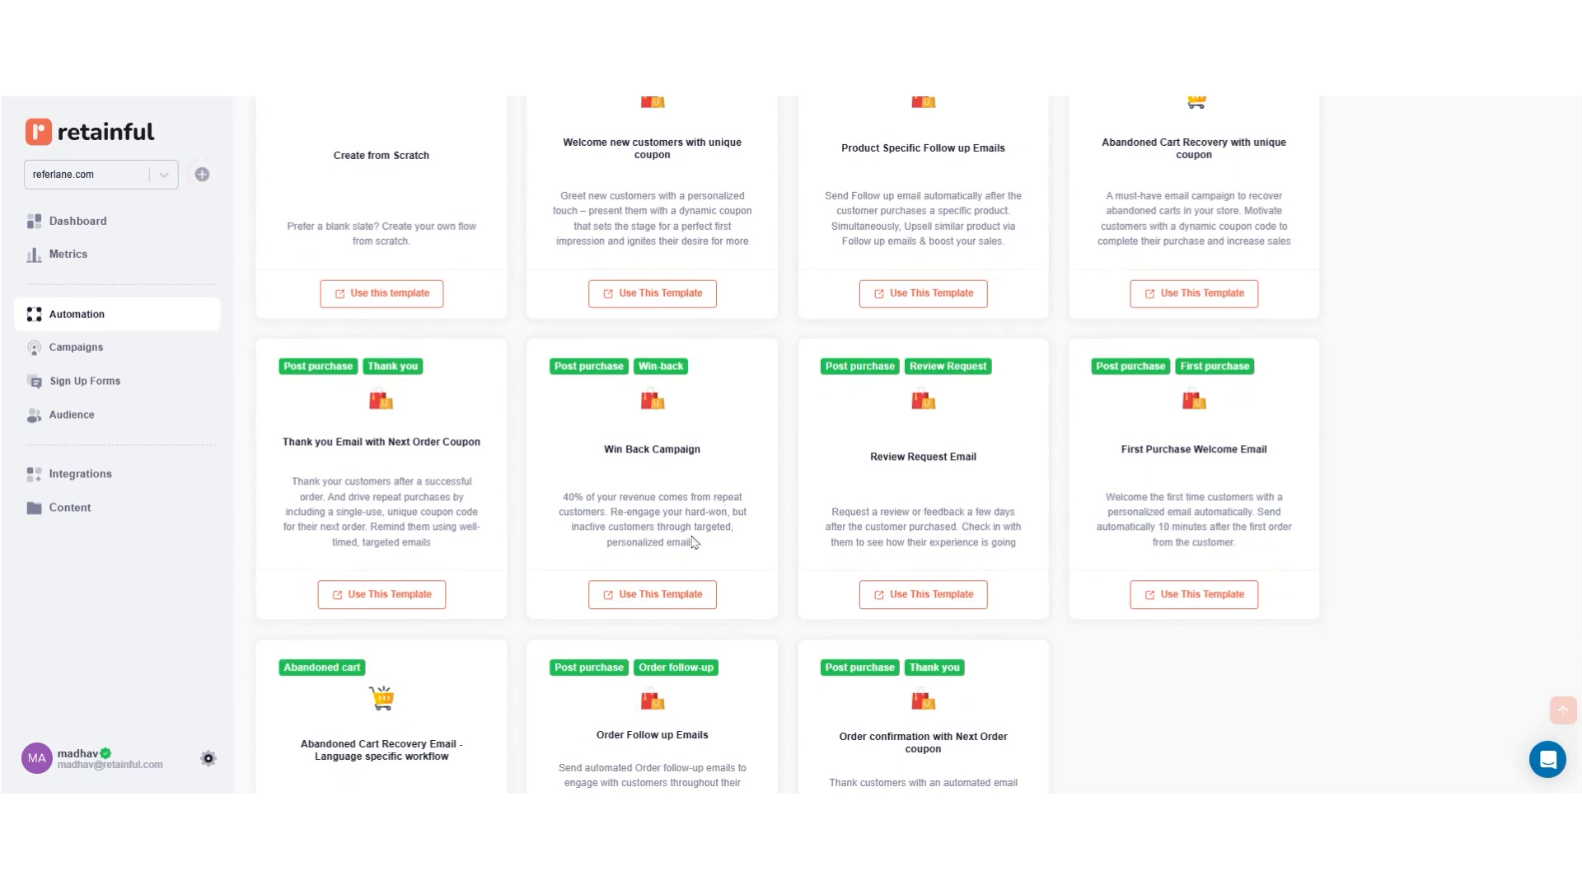
pyautogui.click(667, 595)
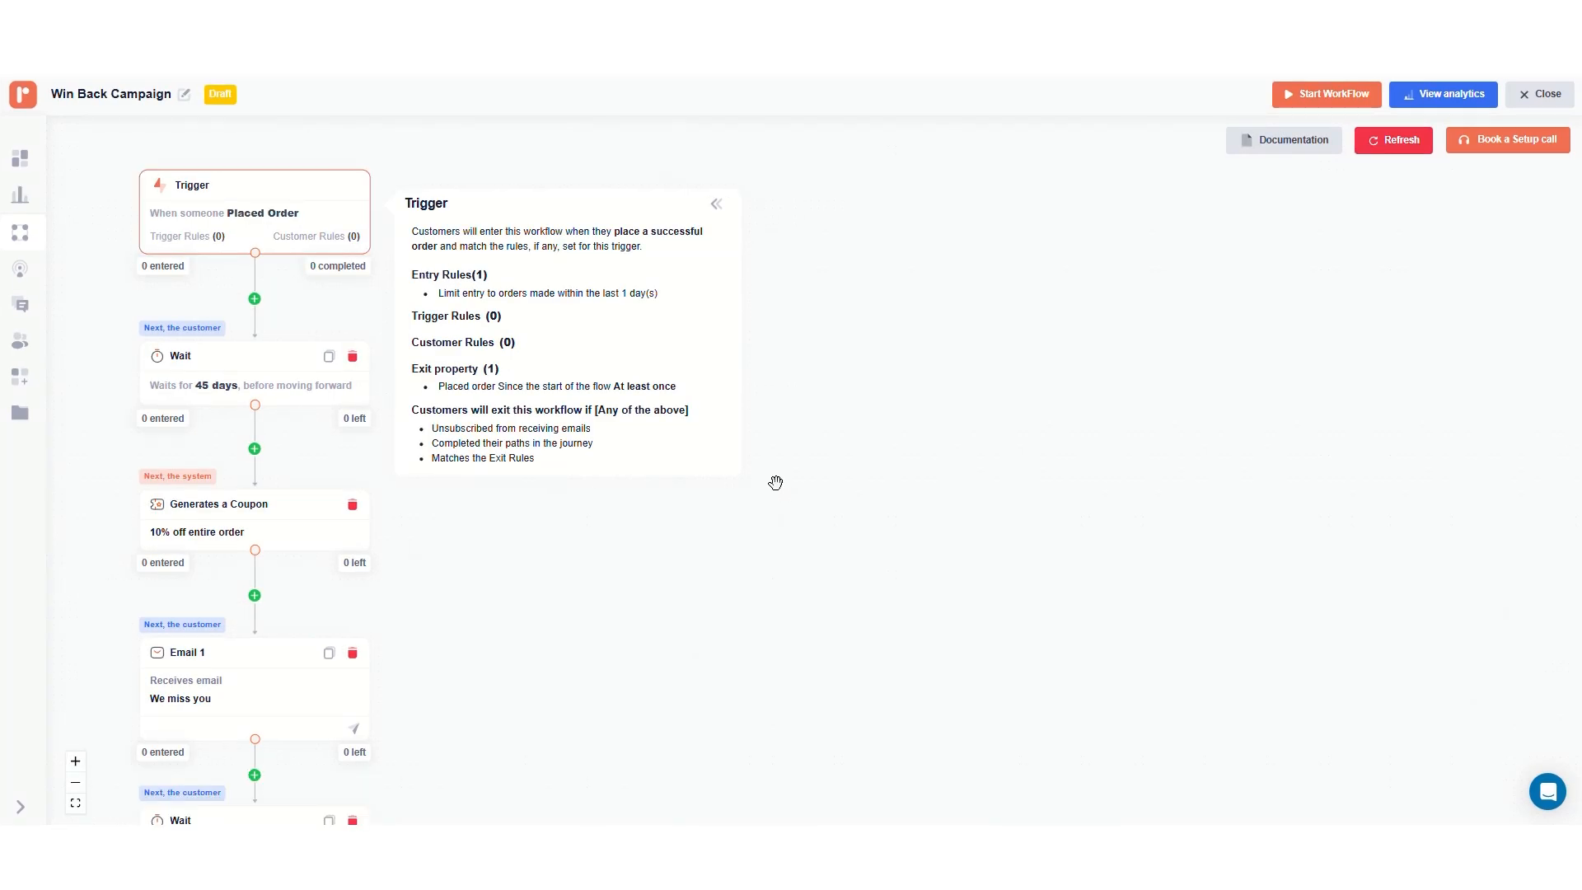
# Open the setup of the Placed Order trigger and examine its entry conditions and trigger rules.
pyautogui.click(306, 240)
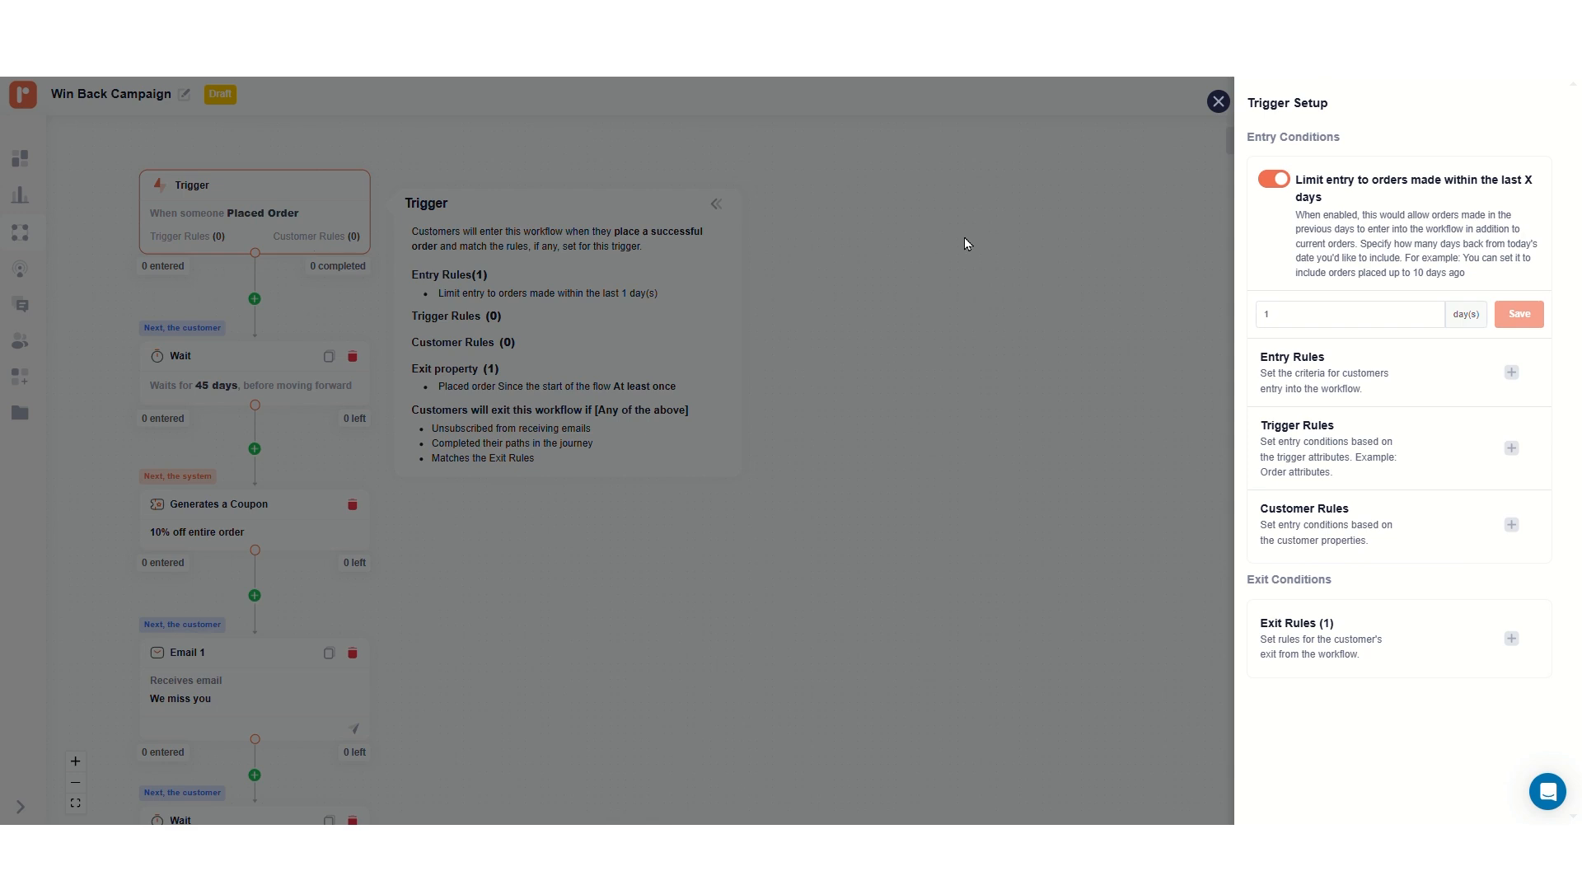
pyautogui.click(1513, 449)
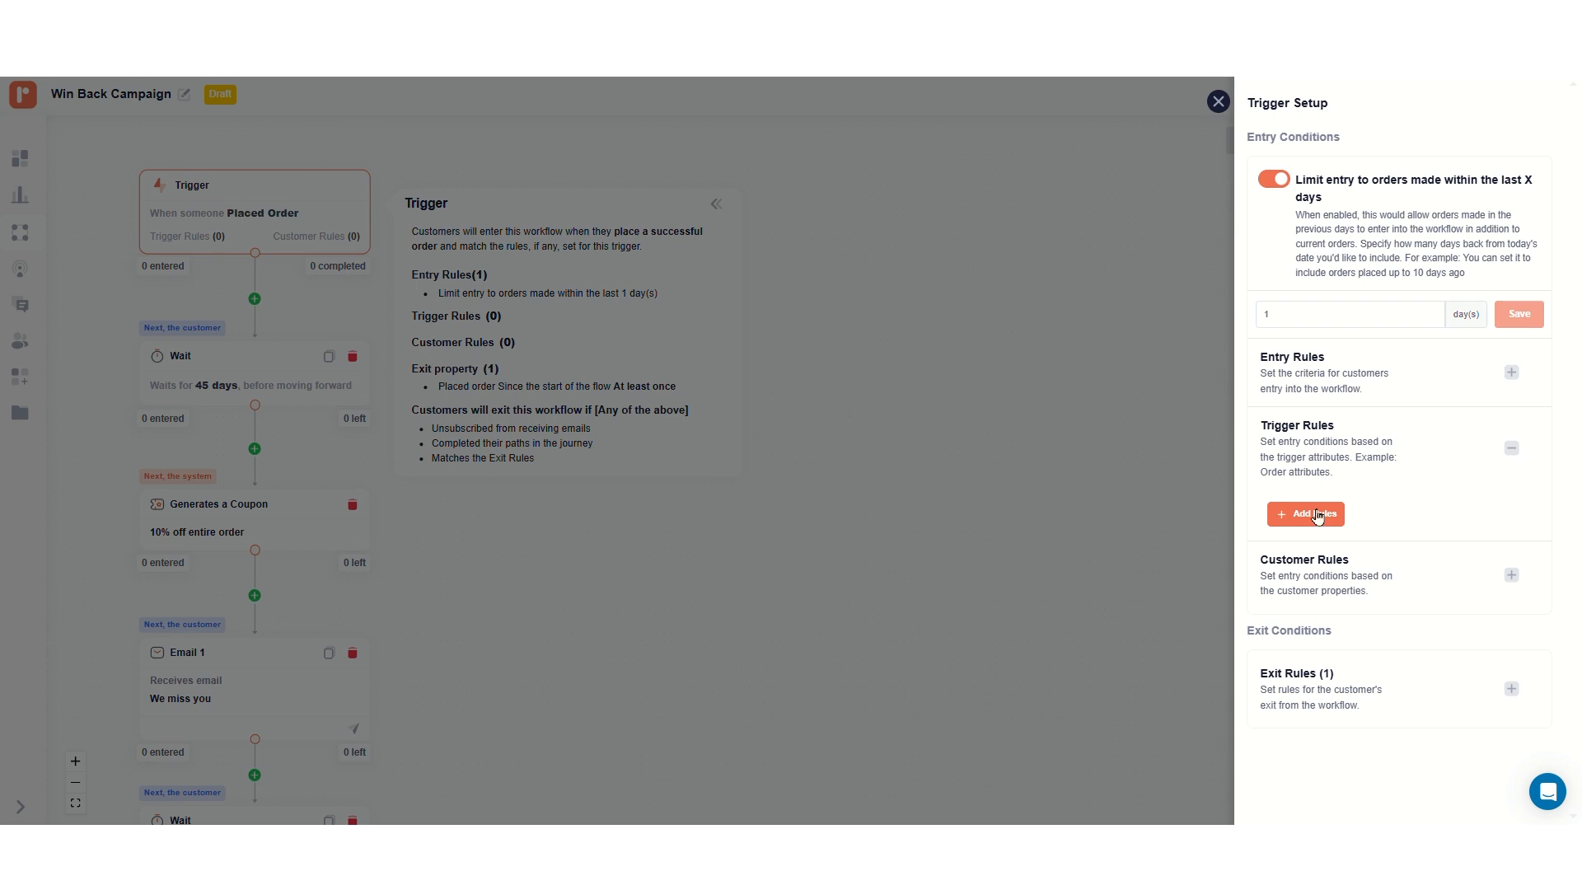
pyautogui.click(1512, 448)
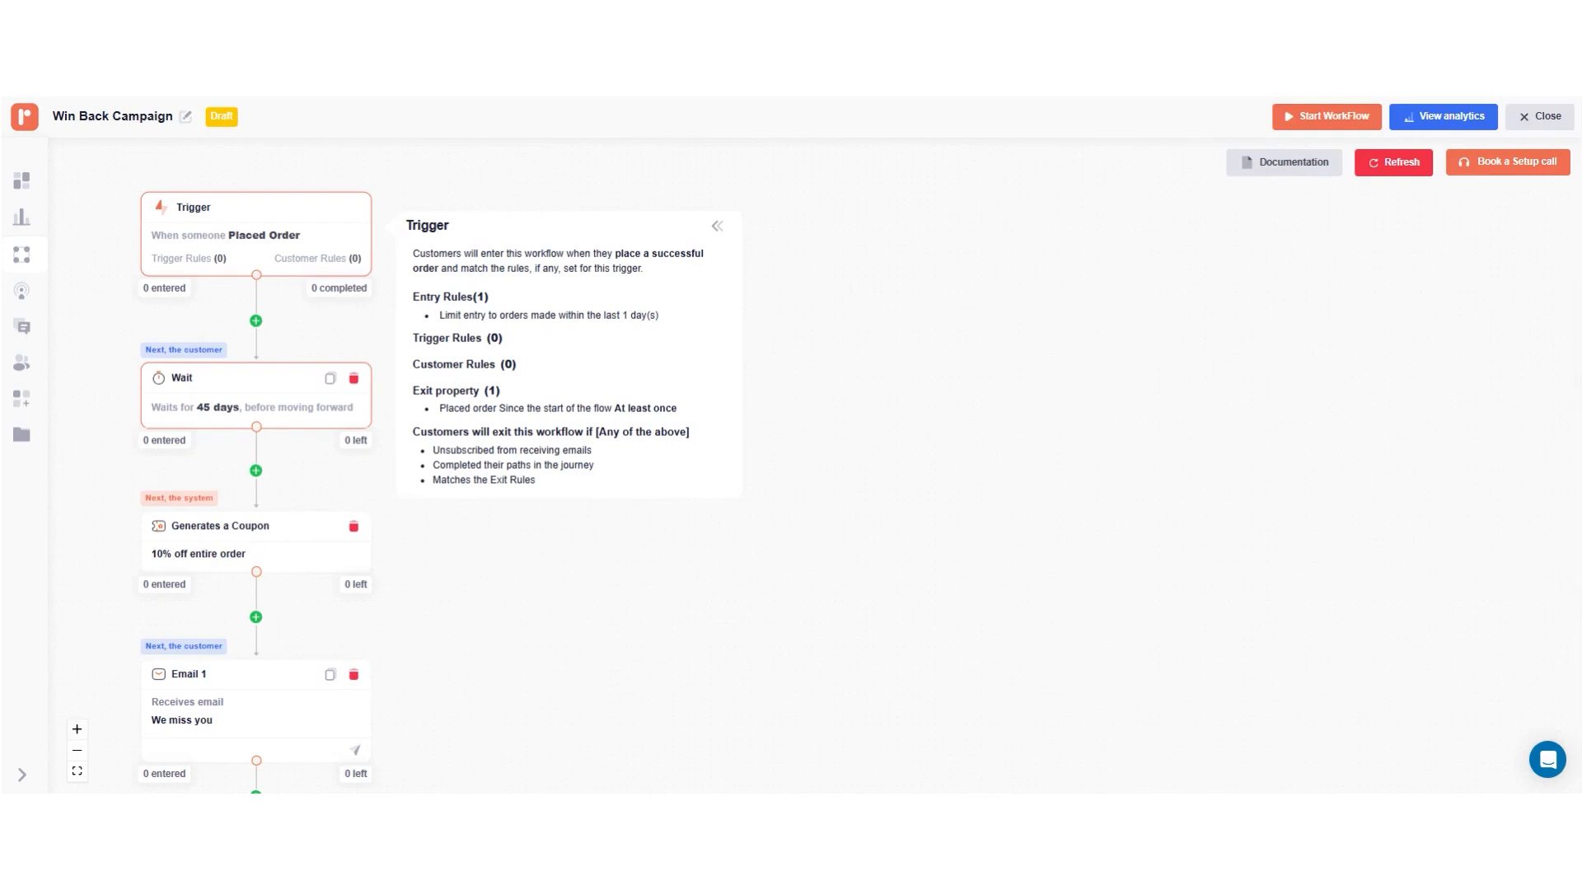
# Set the first Wait step after the trigger to 34 days and save the change.
pyautogui.click(276, 390)
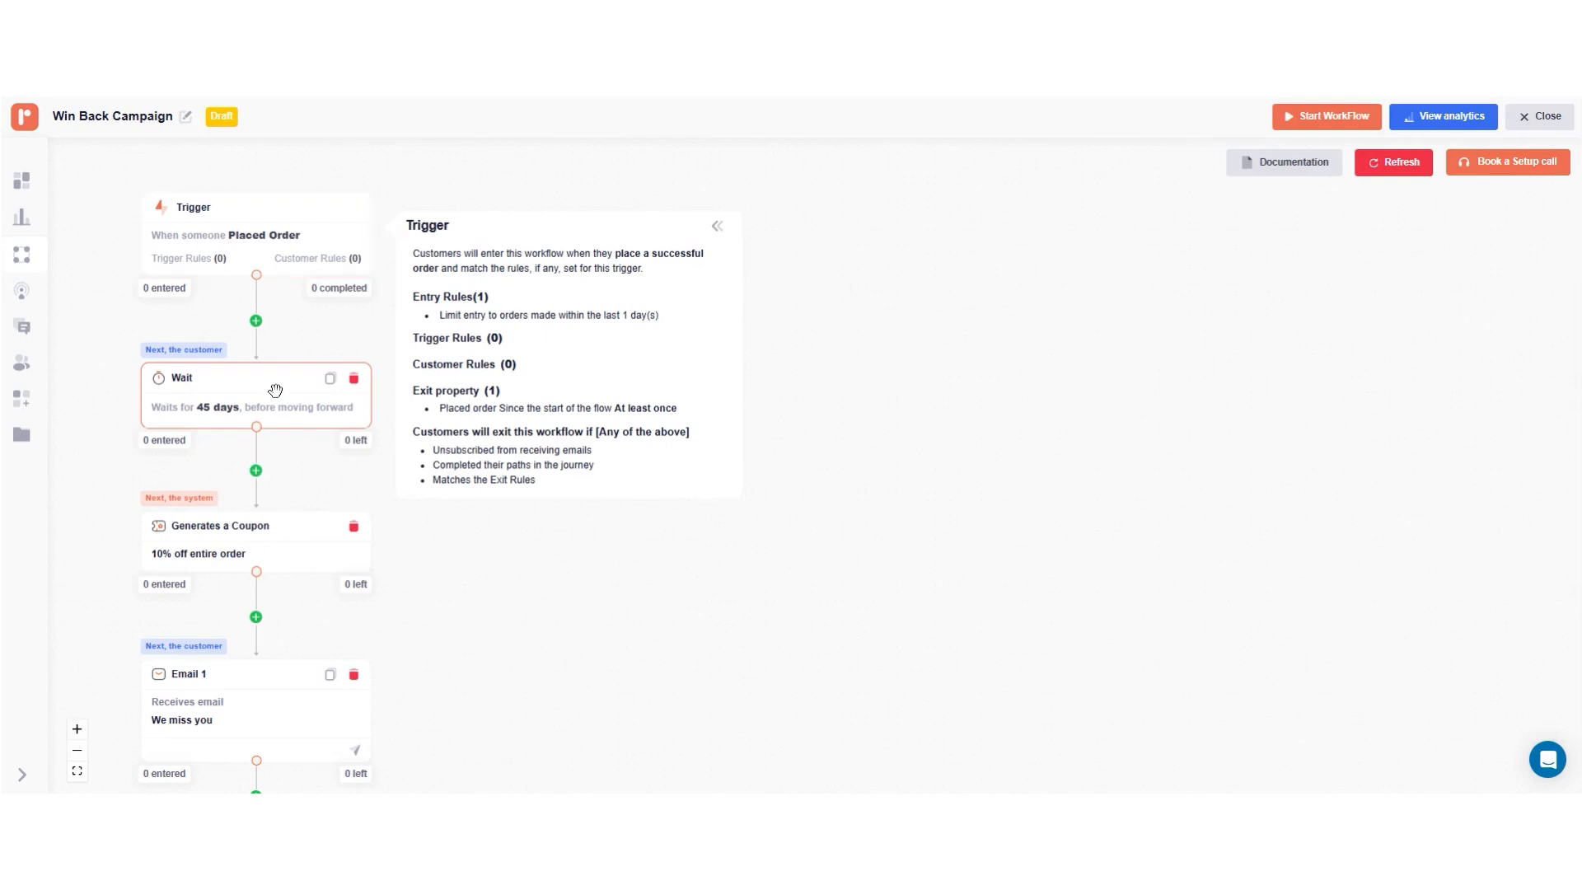
pyautogui.click(275, 404)
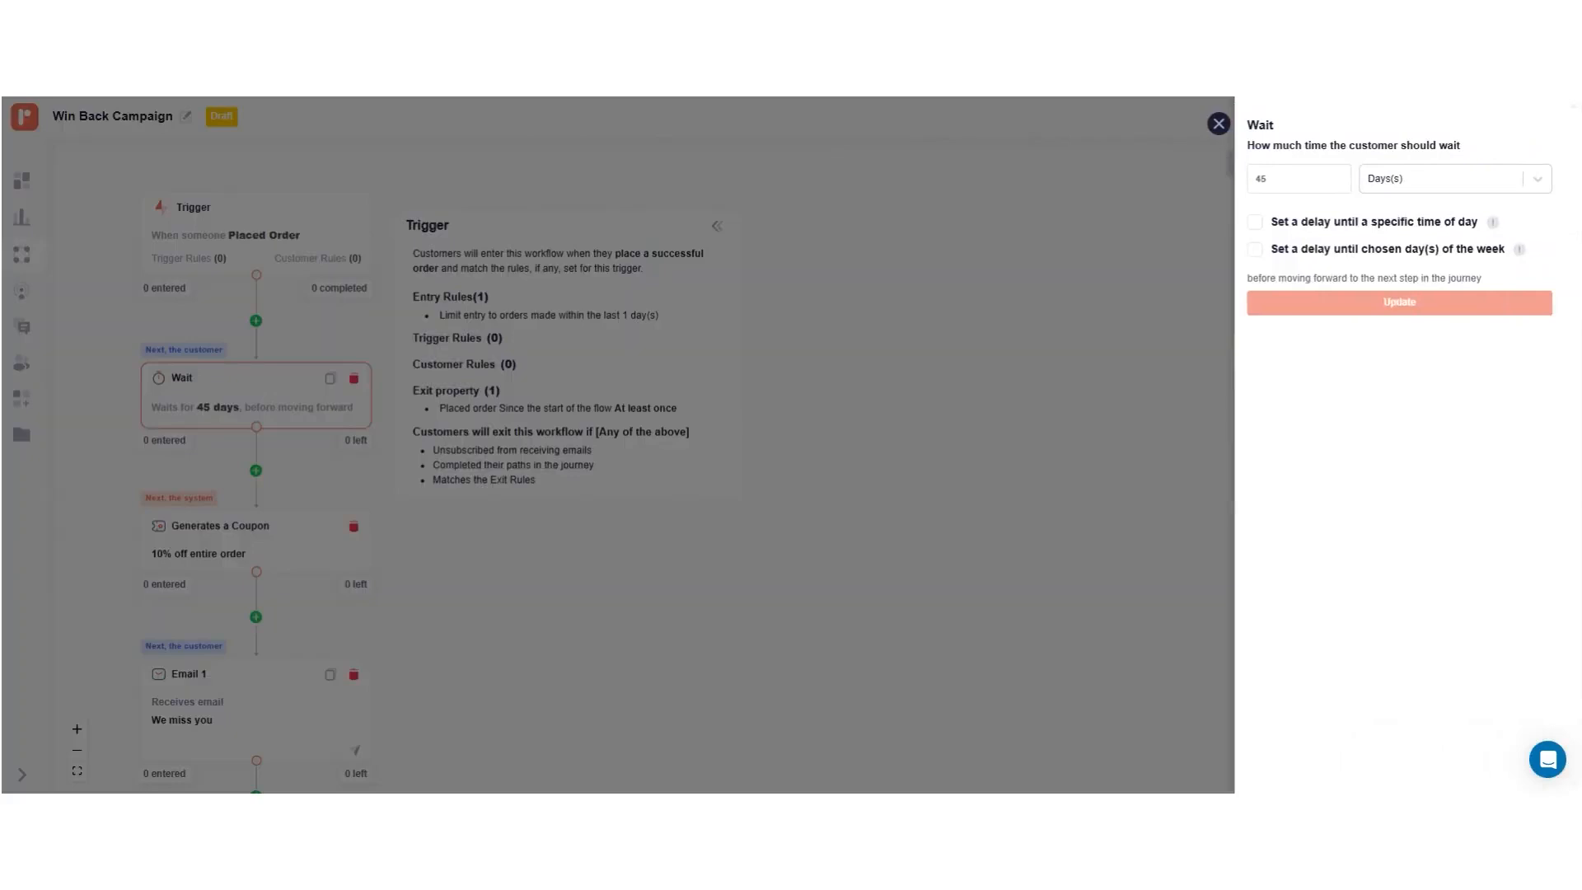
pyautogui.click(1411, 186)
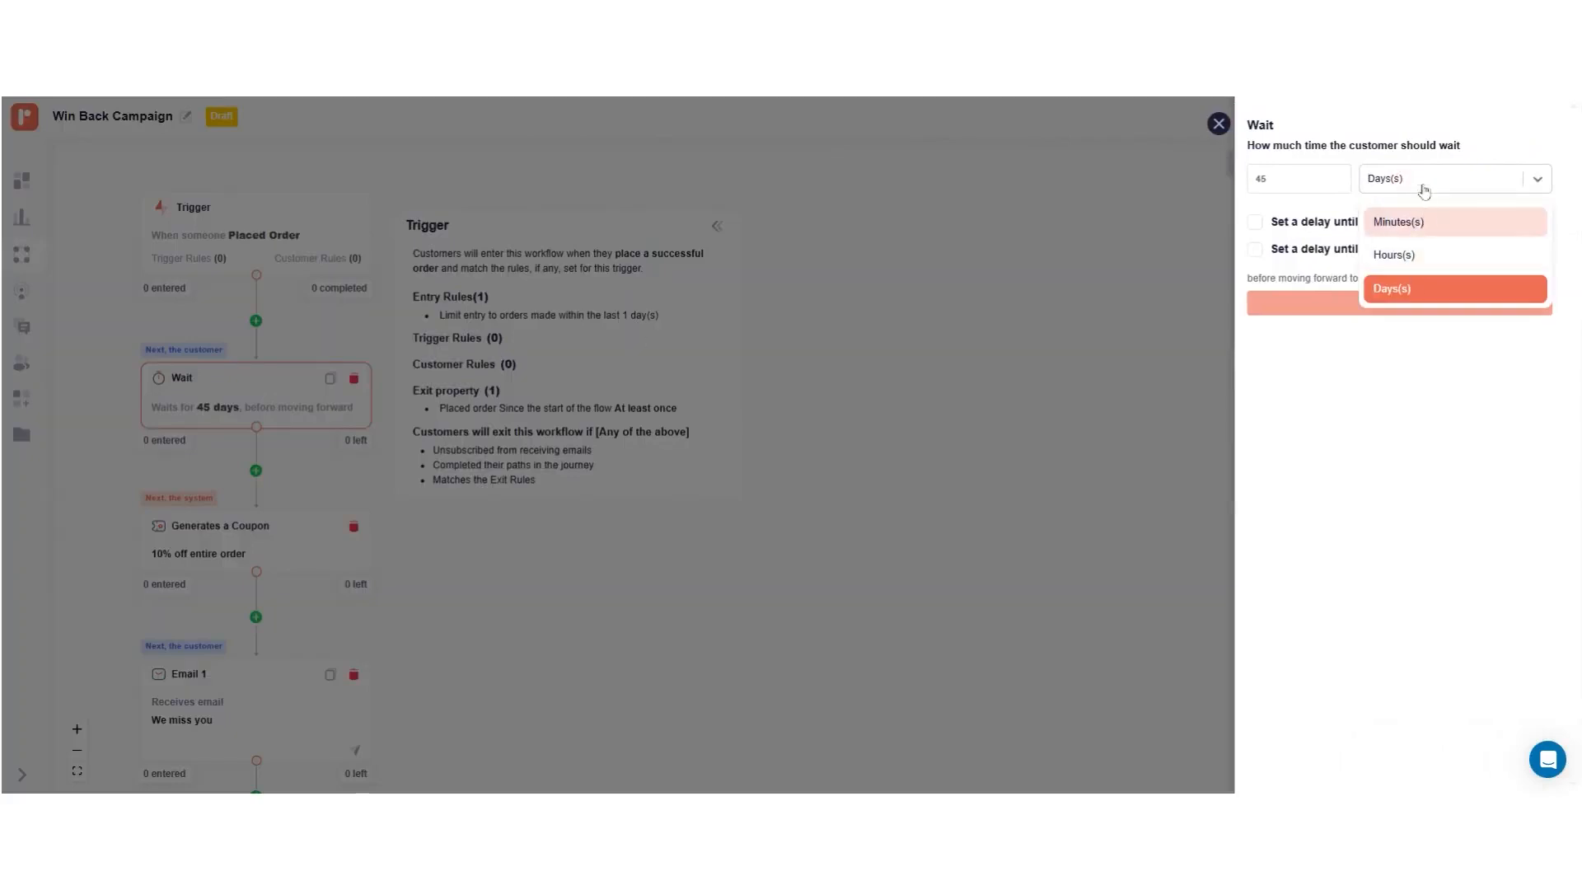
pyautogui.click(1337, 178)
pyautogui.press('BackSpace')
pyautogui.press('BackSpace')
pyautogui.write('34')
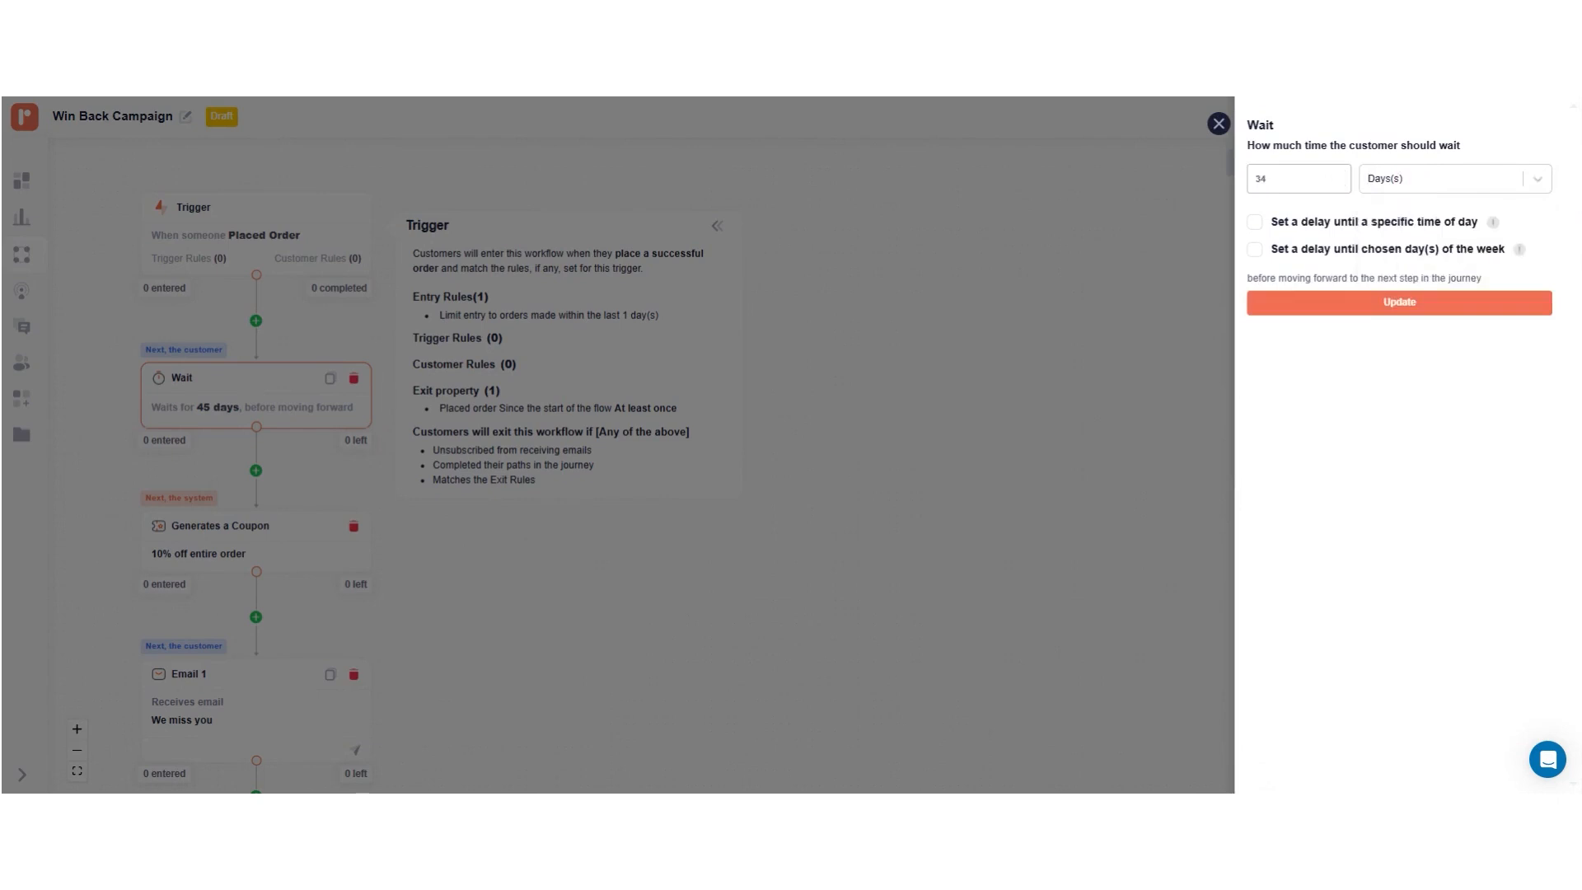
pyautogui.click(1358, 305)
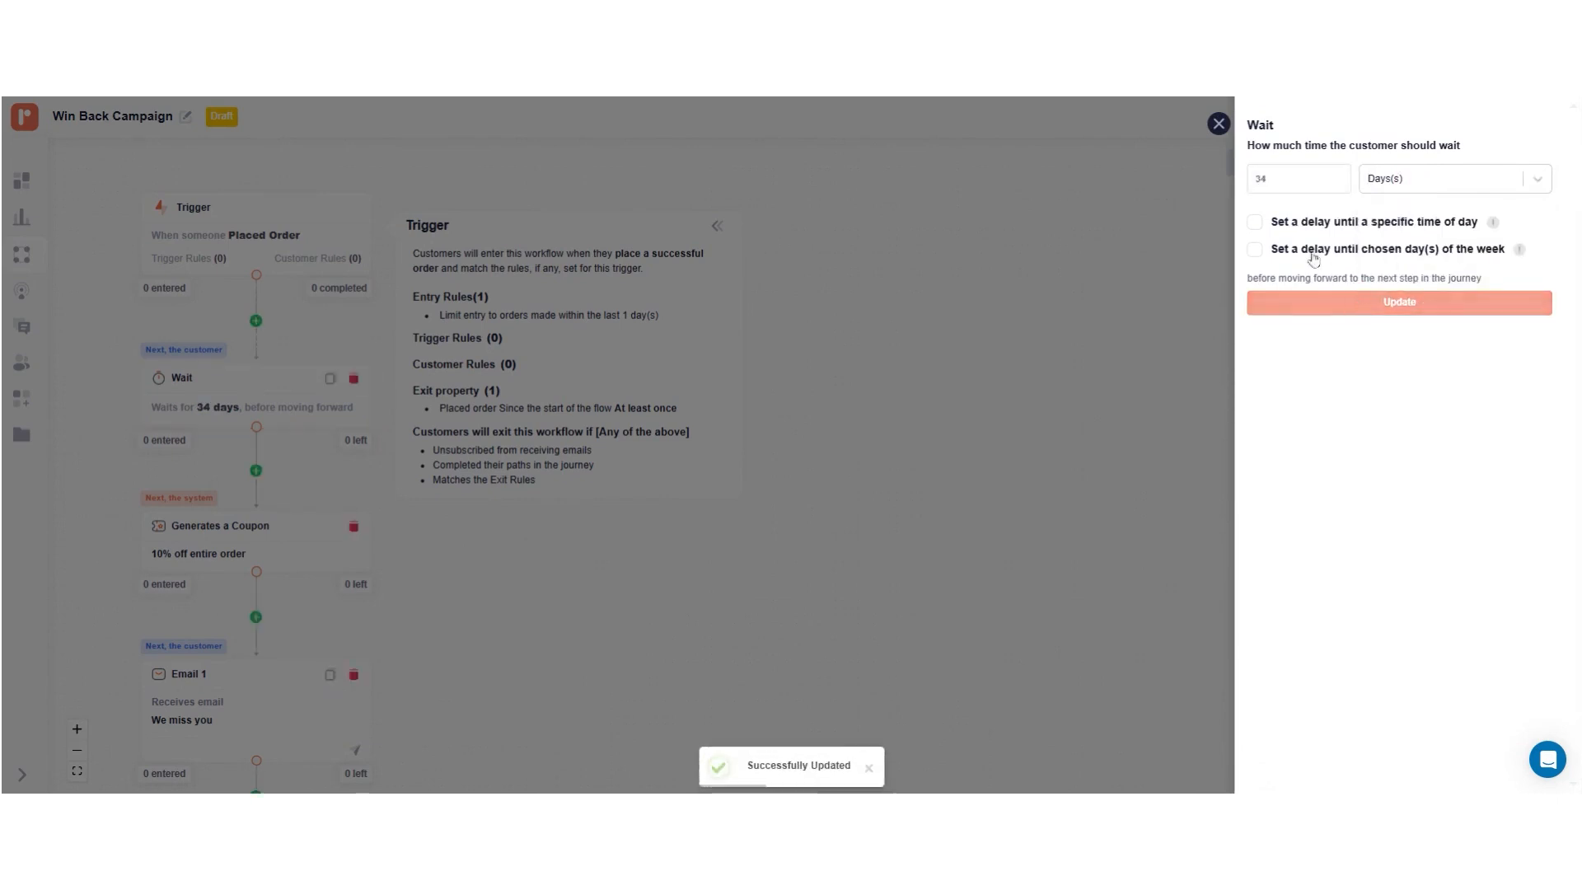
pyautogui.click(1219, 124)
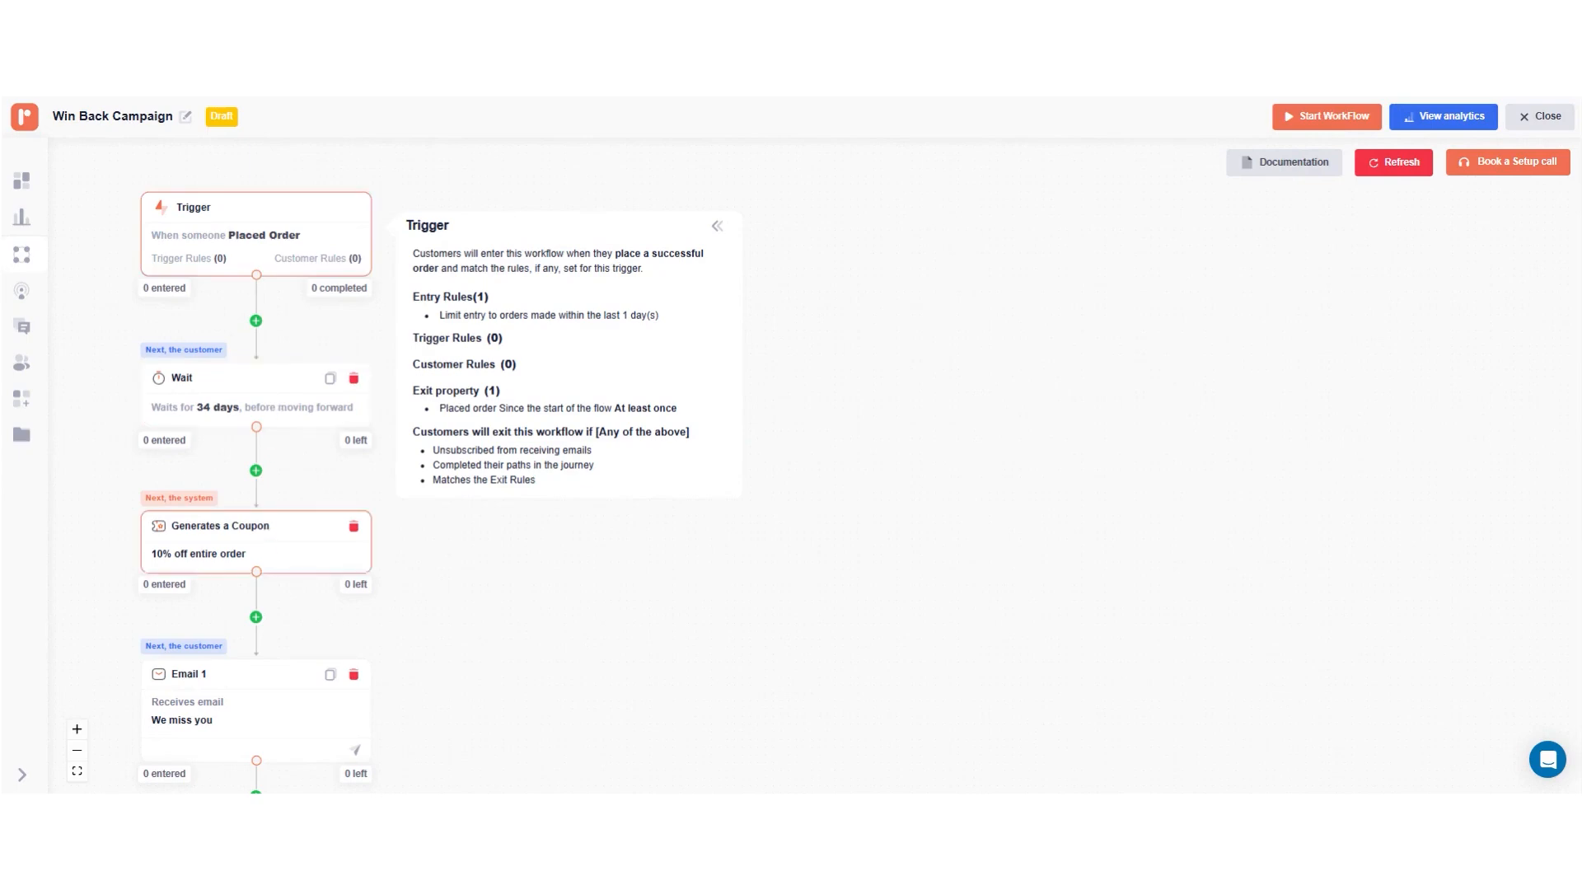
# Configure the percentage coupon with a minimum order value of 120 and sale items excluded, and update the coupon step.
pyautogui.click(265, 548)
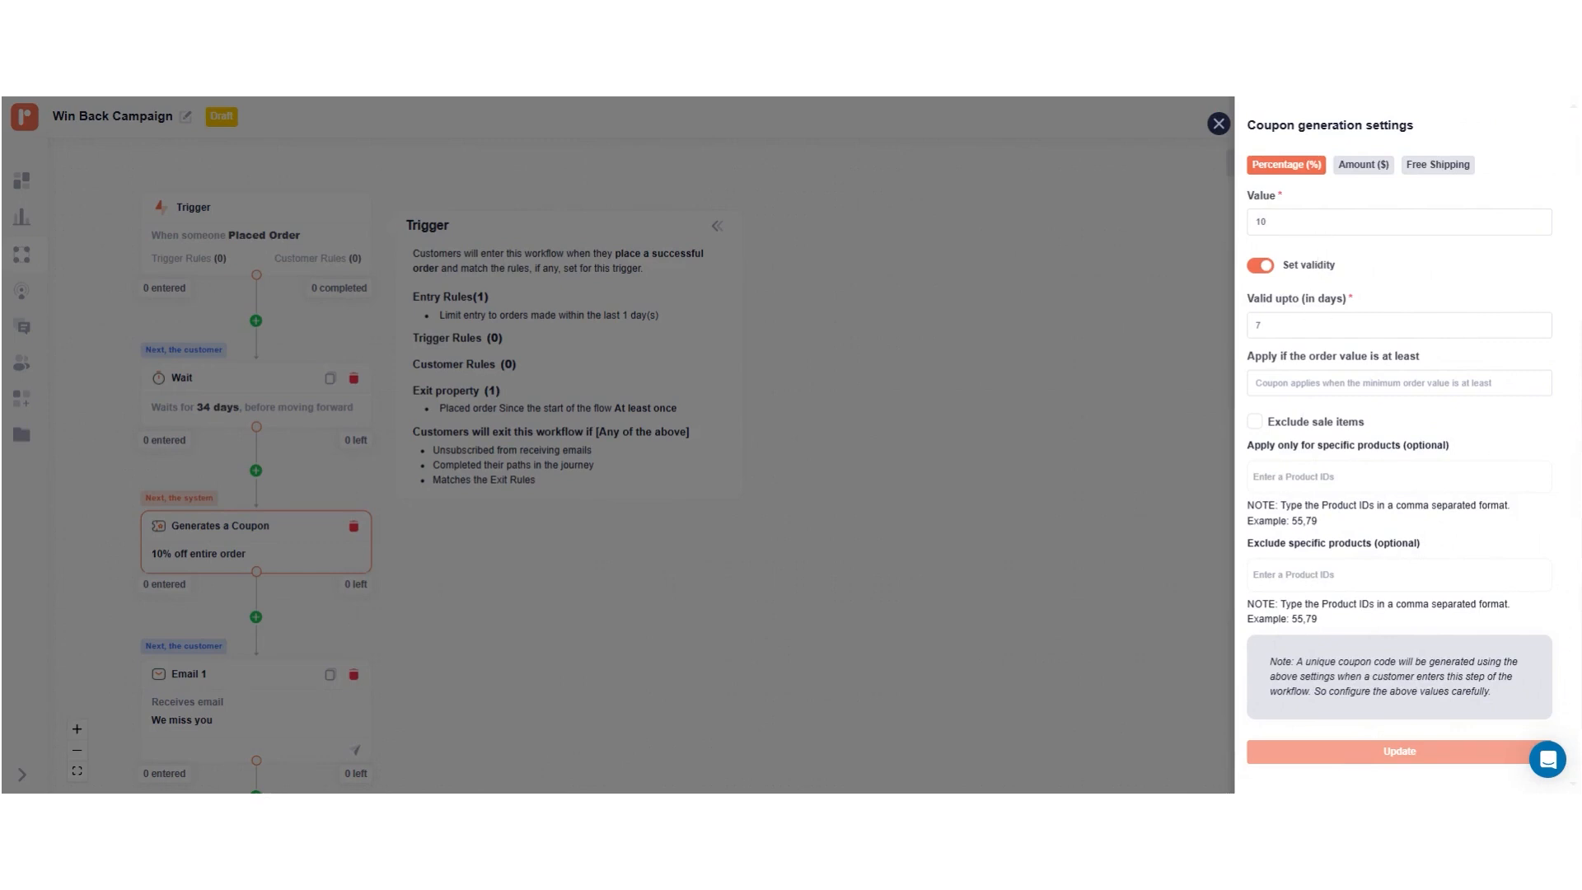
pyautogui.click(1298, 391)
pyautogui.write('120')
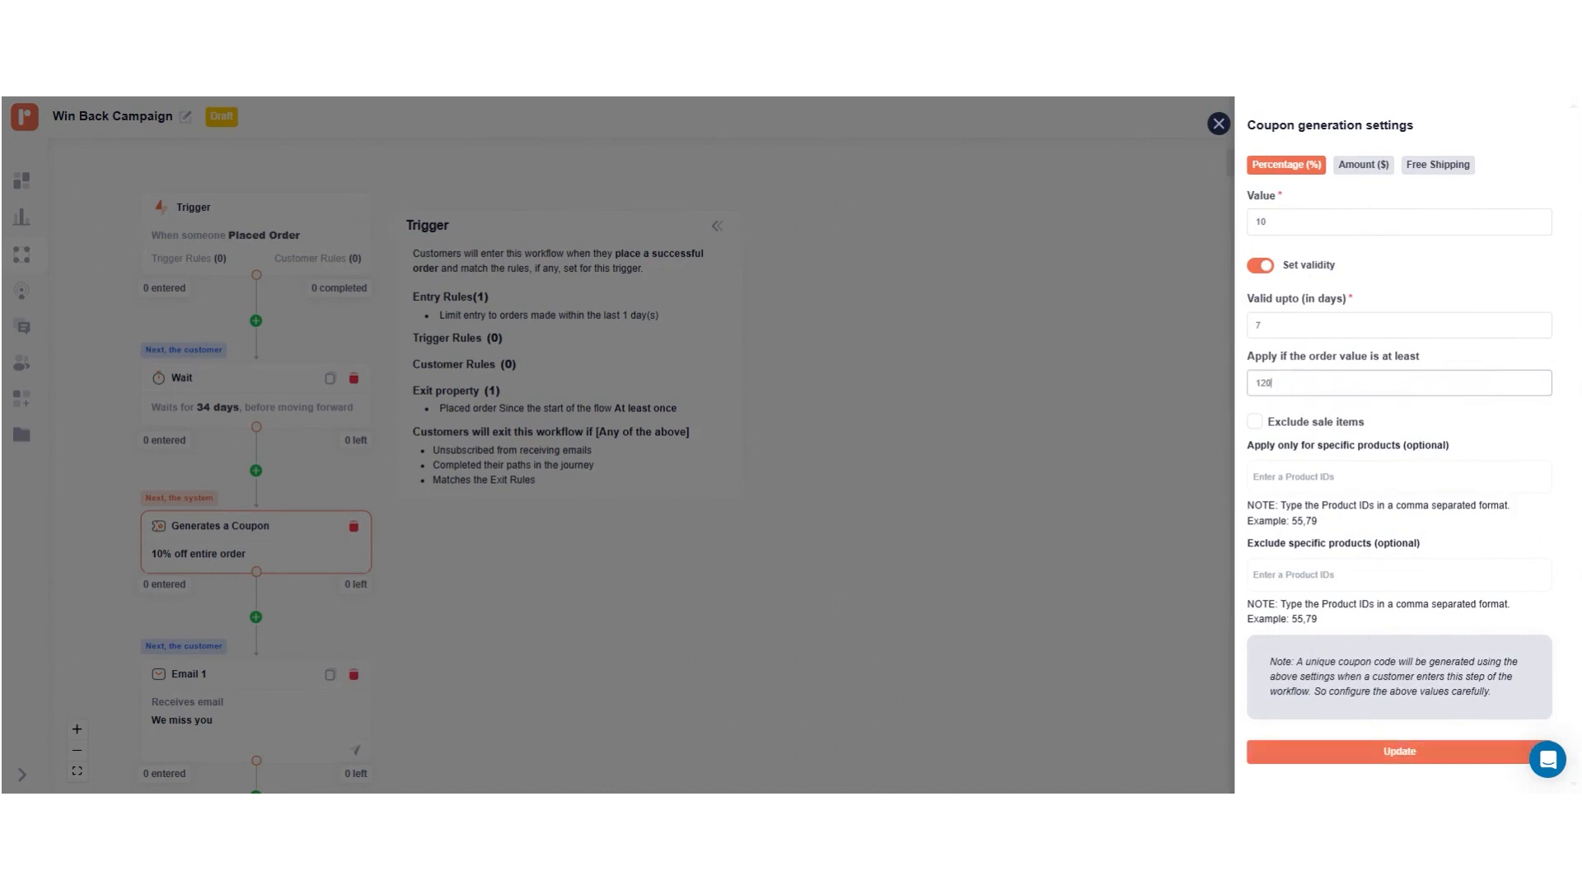
pyautogui.click(1256, 422)
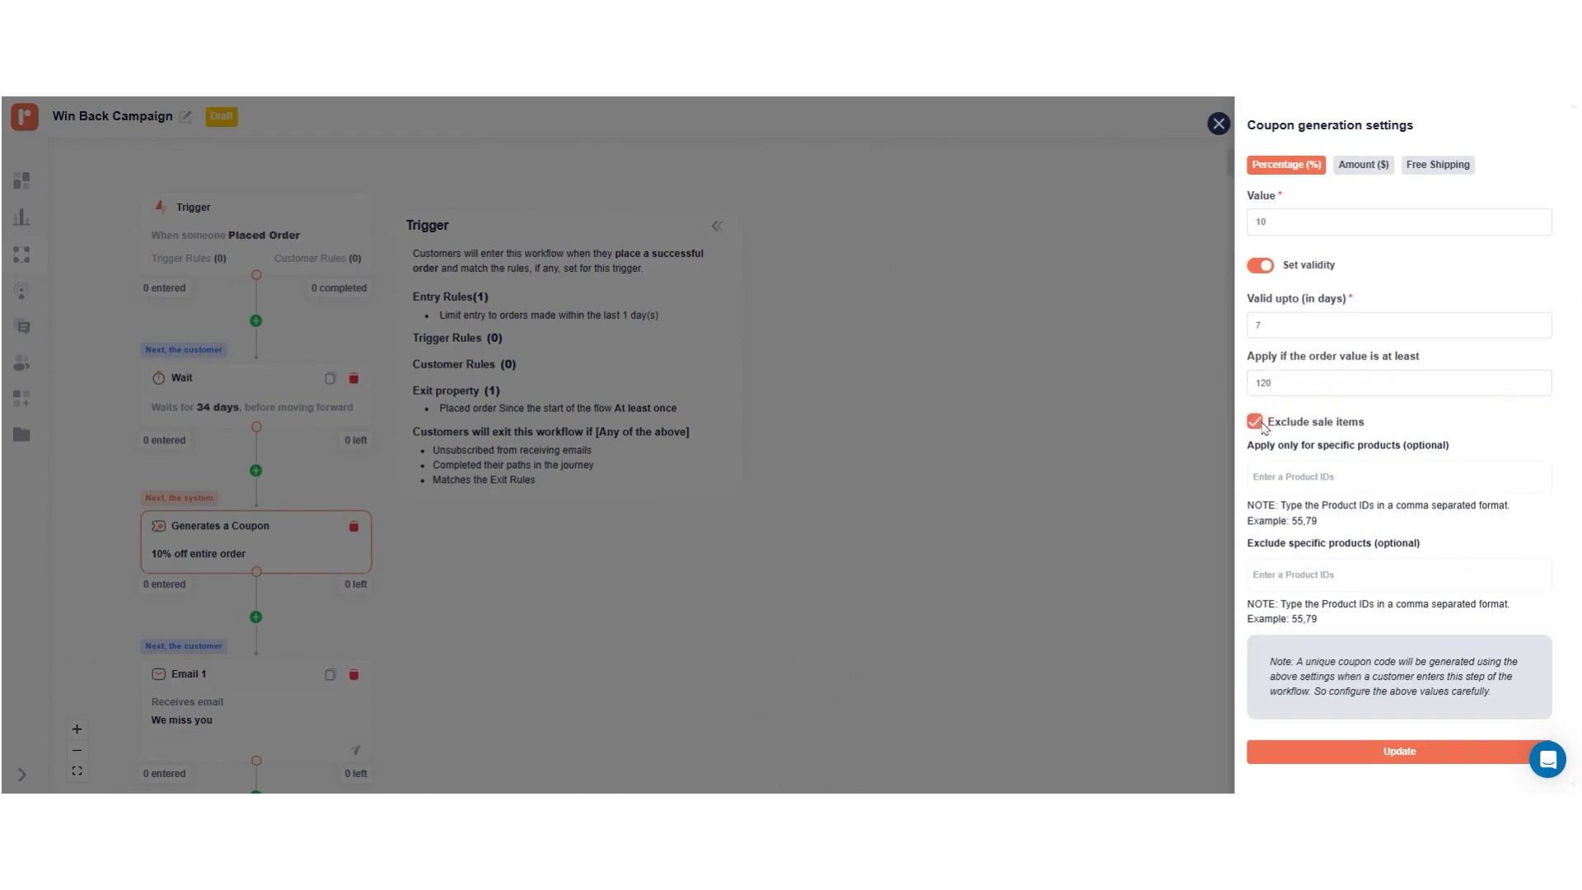
pyautogui.click(1371, 169)
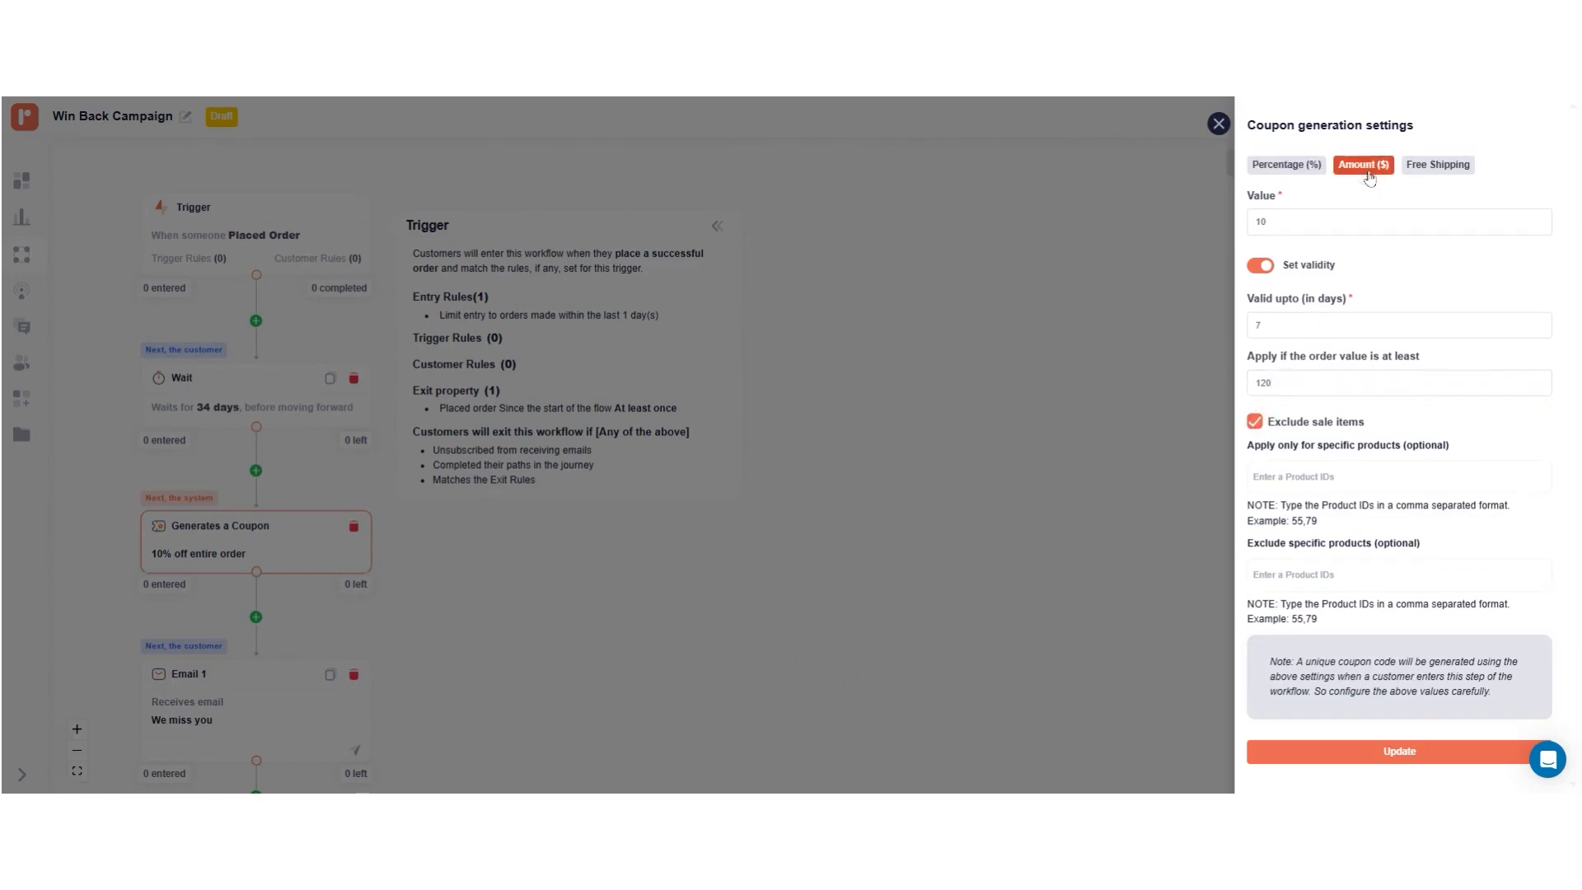
pyautogui.click(1439, 168)
pyautogui.click(1278, 164)
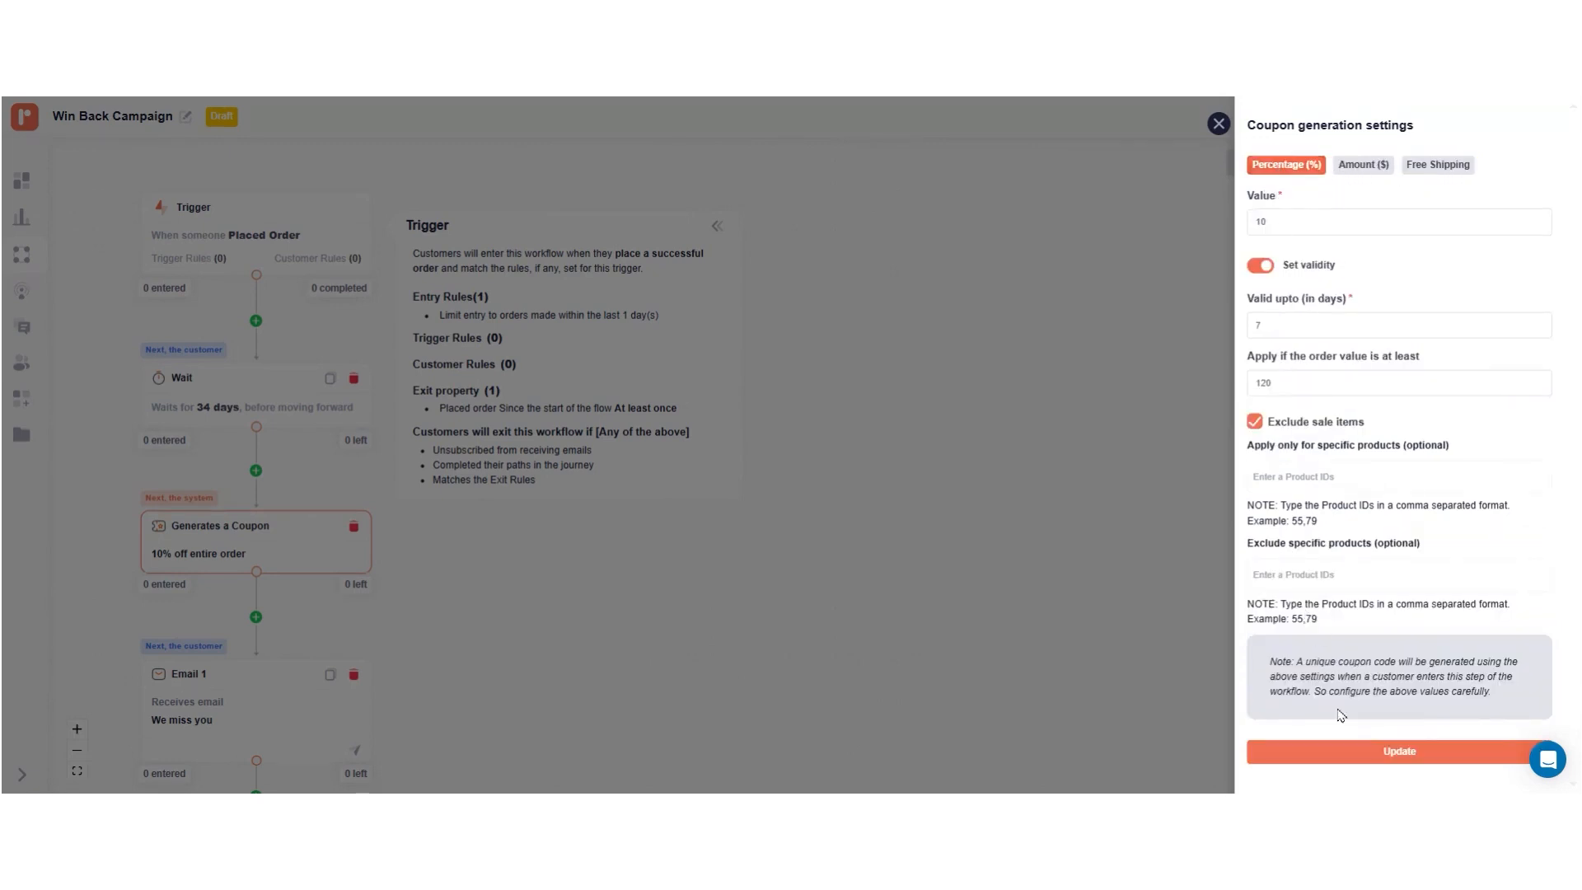
pyautogui.click(1346, 756)
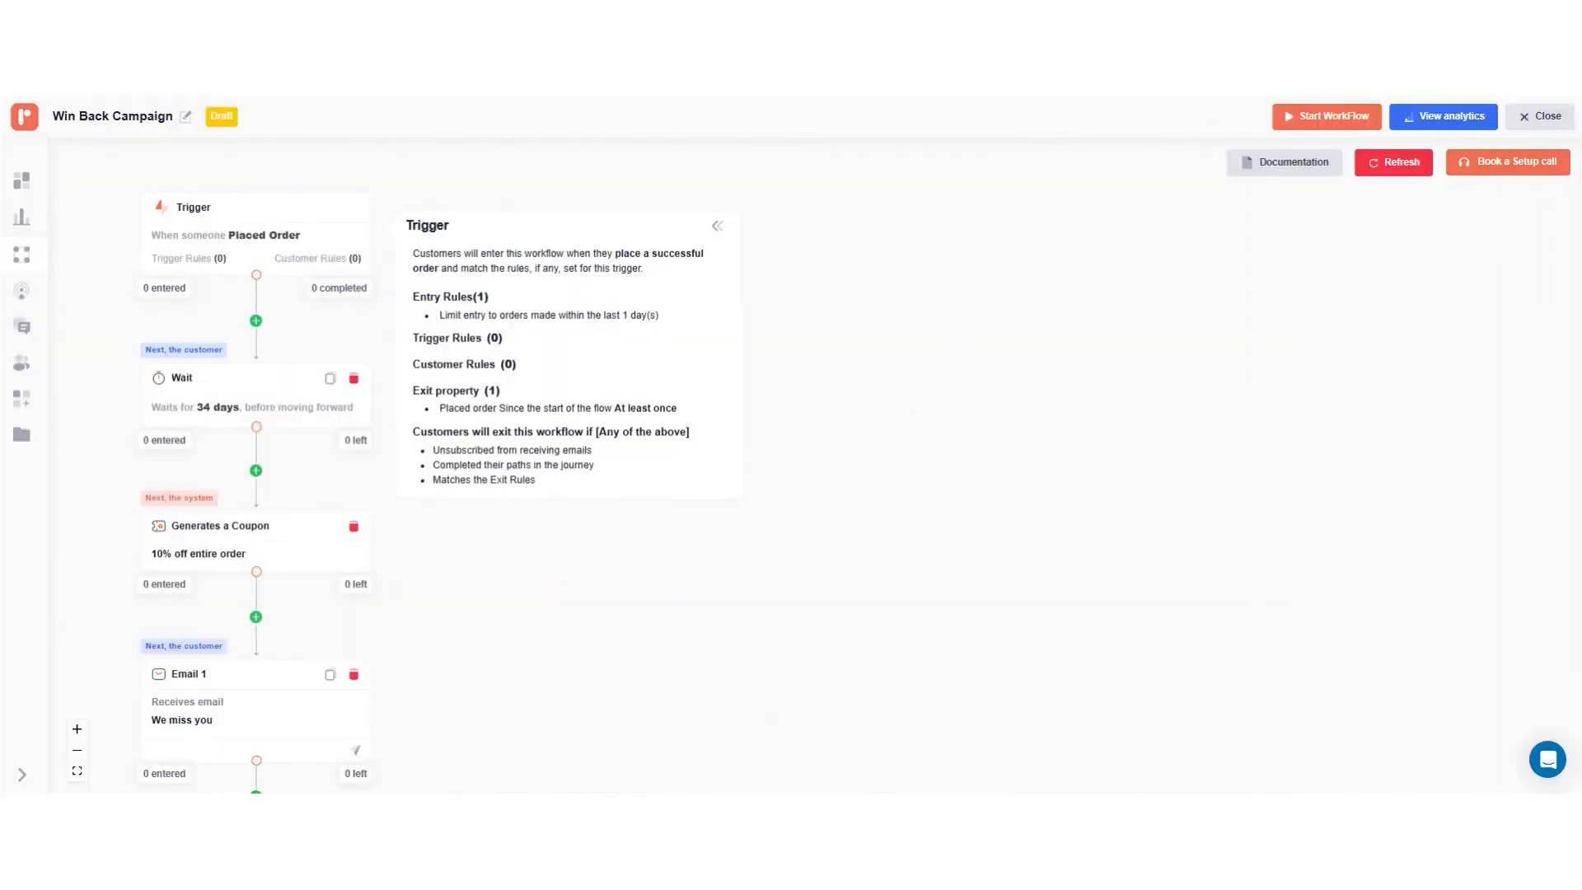
# Turn on Smart Sending for Email 1 and update the email step.
pyautogui.scroll(-3, 431, 540)
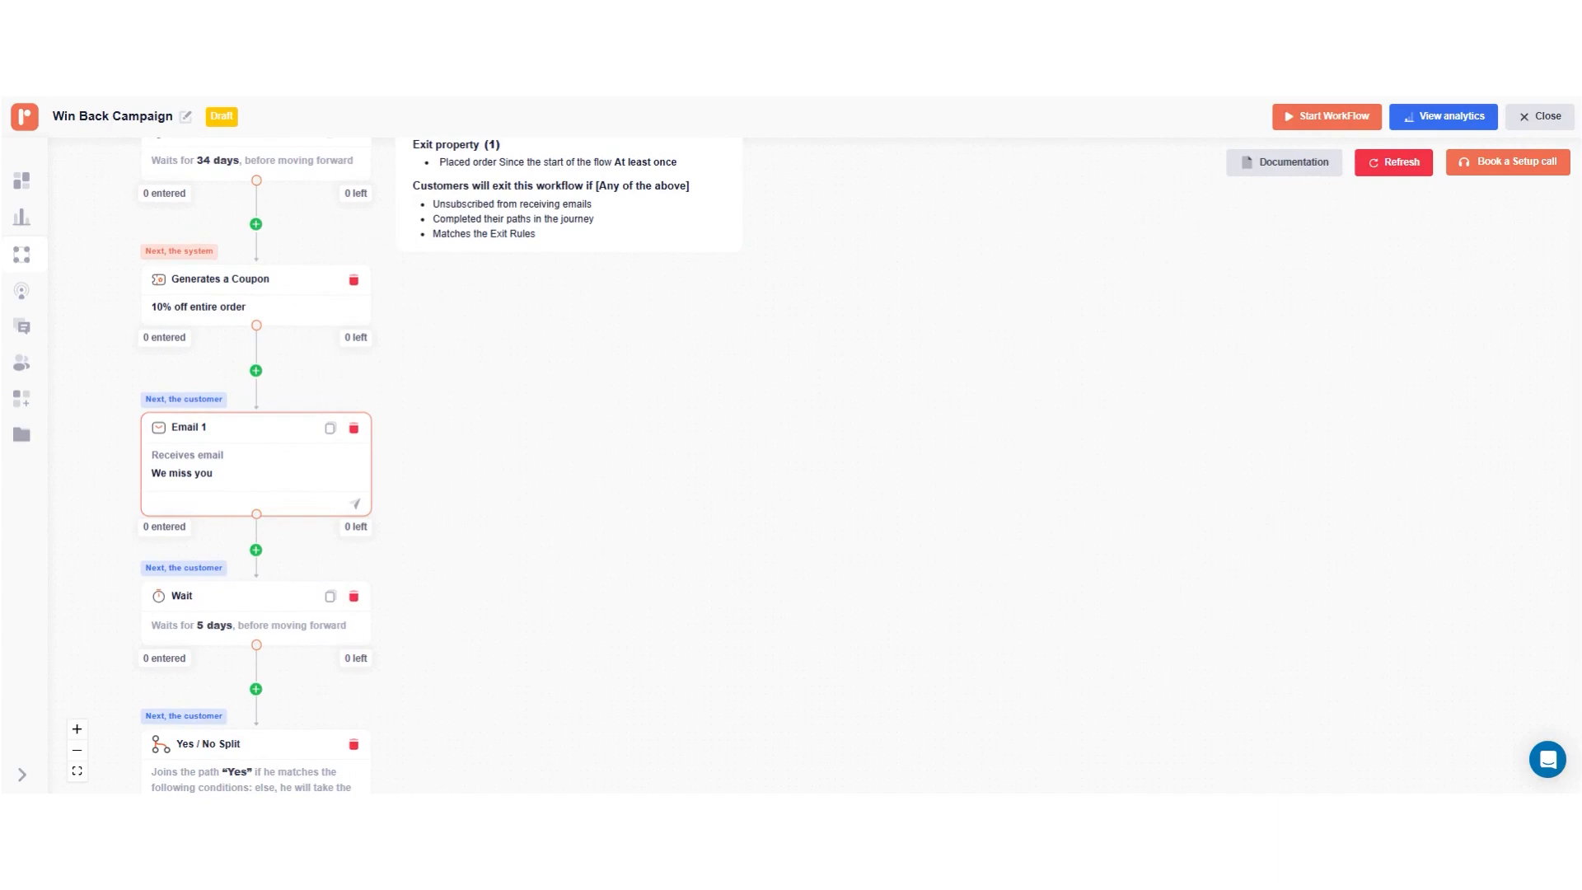
pyautogui.click(311, 456)
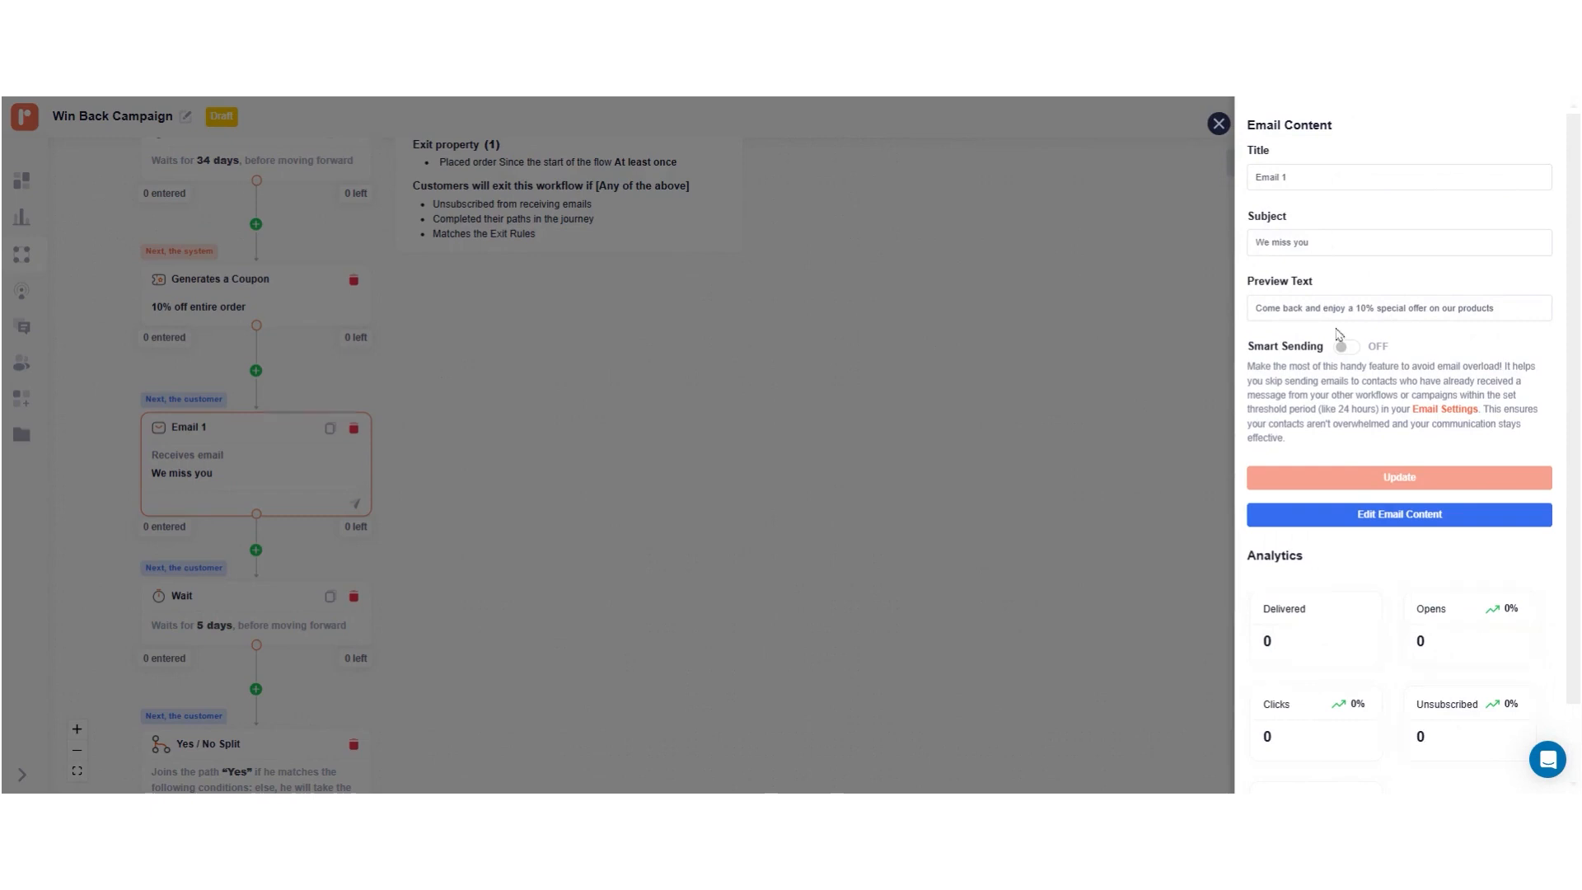
pyautogui.click(1356, 352)
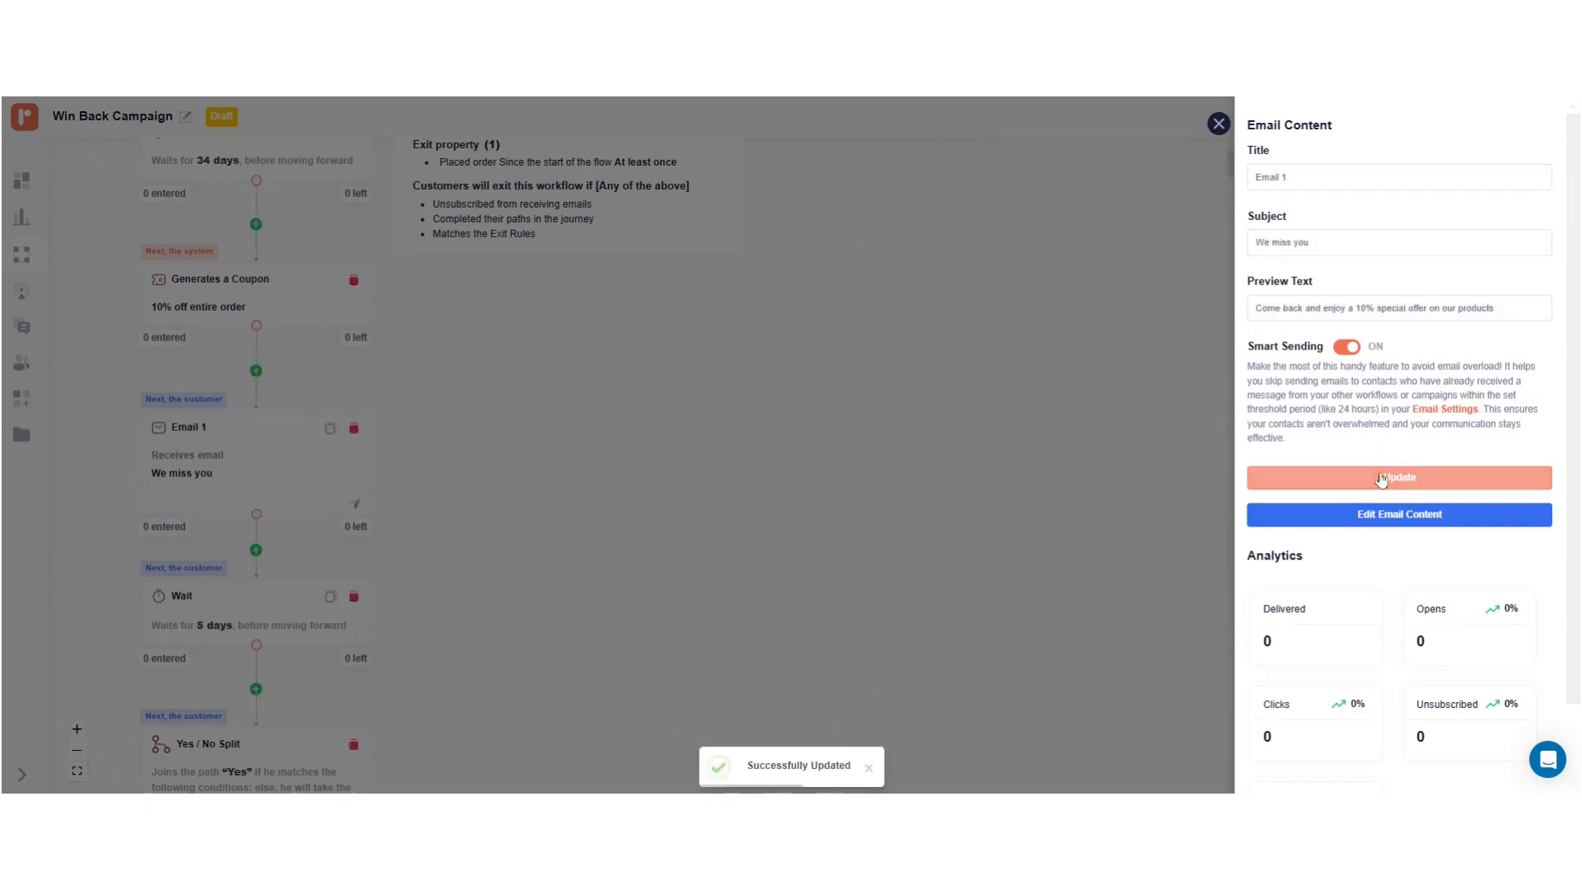
# Open Email 1's content for editing and set its dynamic coupon block to create a coupon rule.
pyautogui.click(1391, 519)
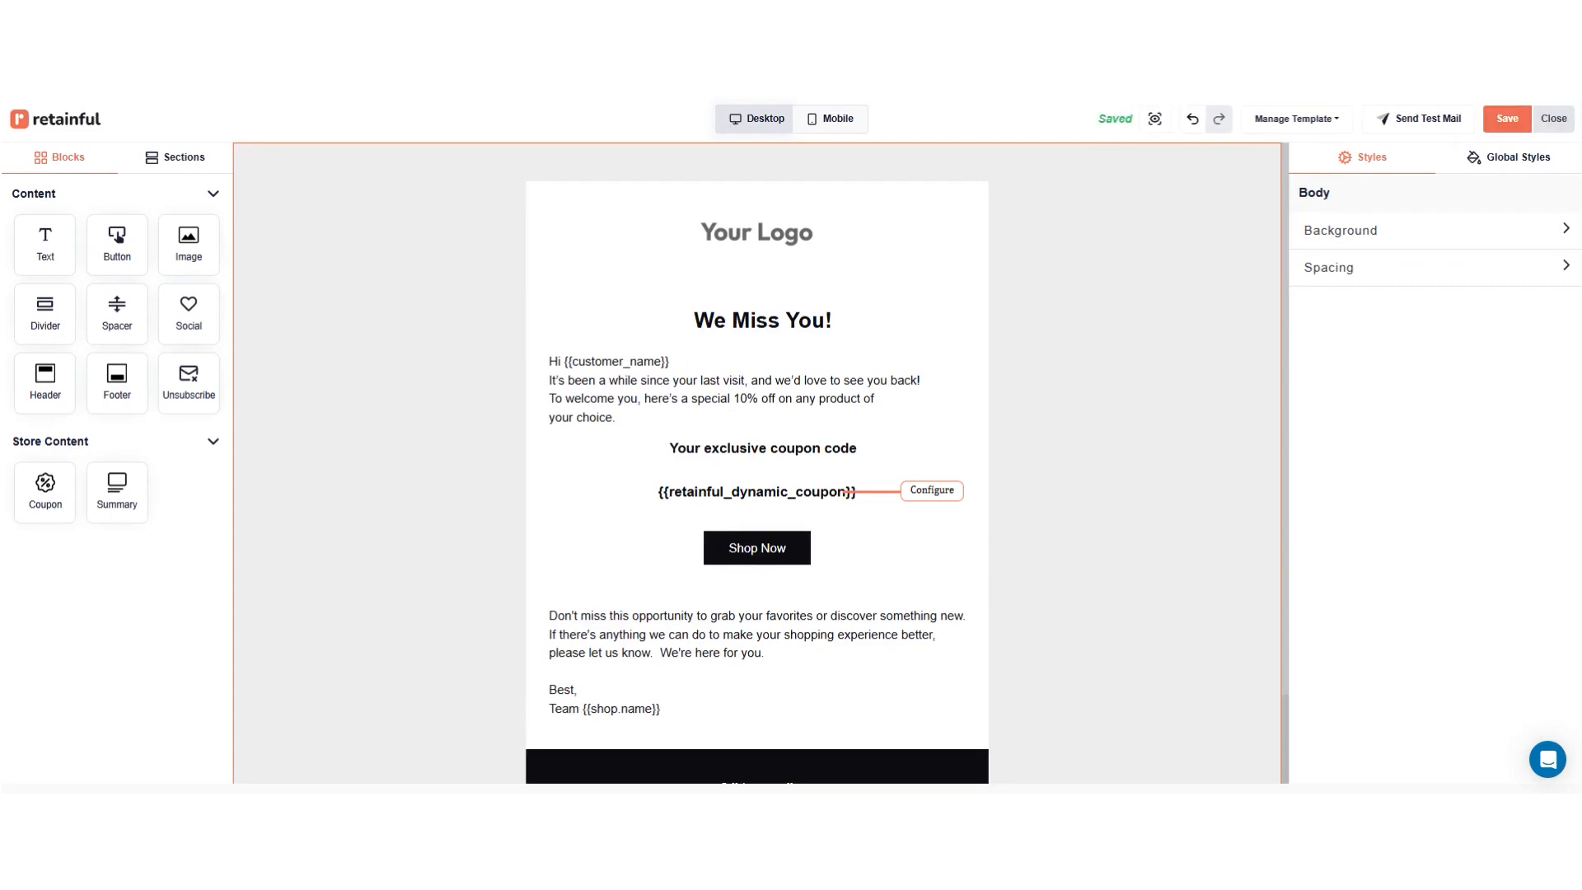
pyautogui.click(798, 311)
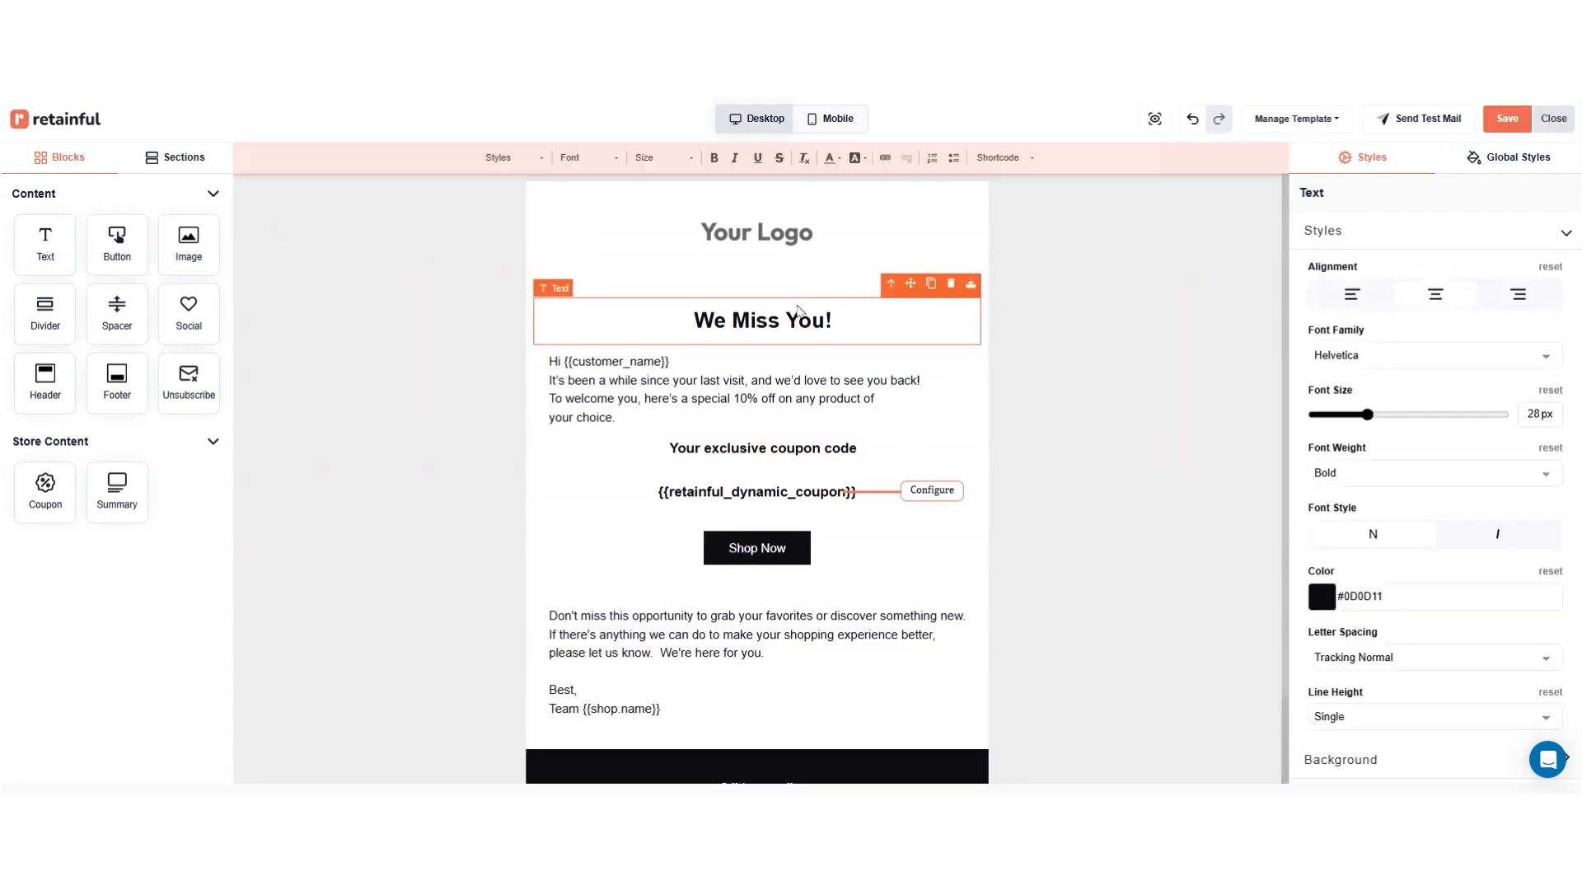
pyautogui.click(785, 491)
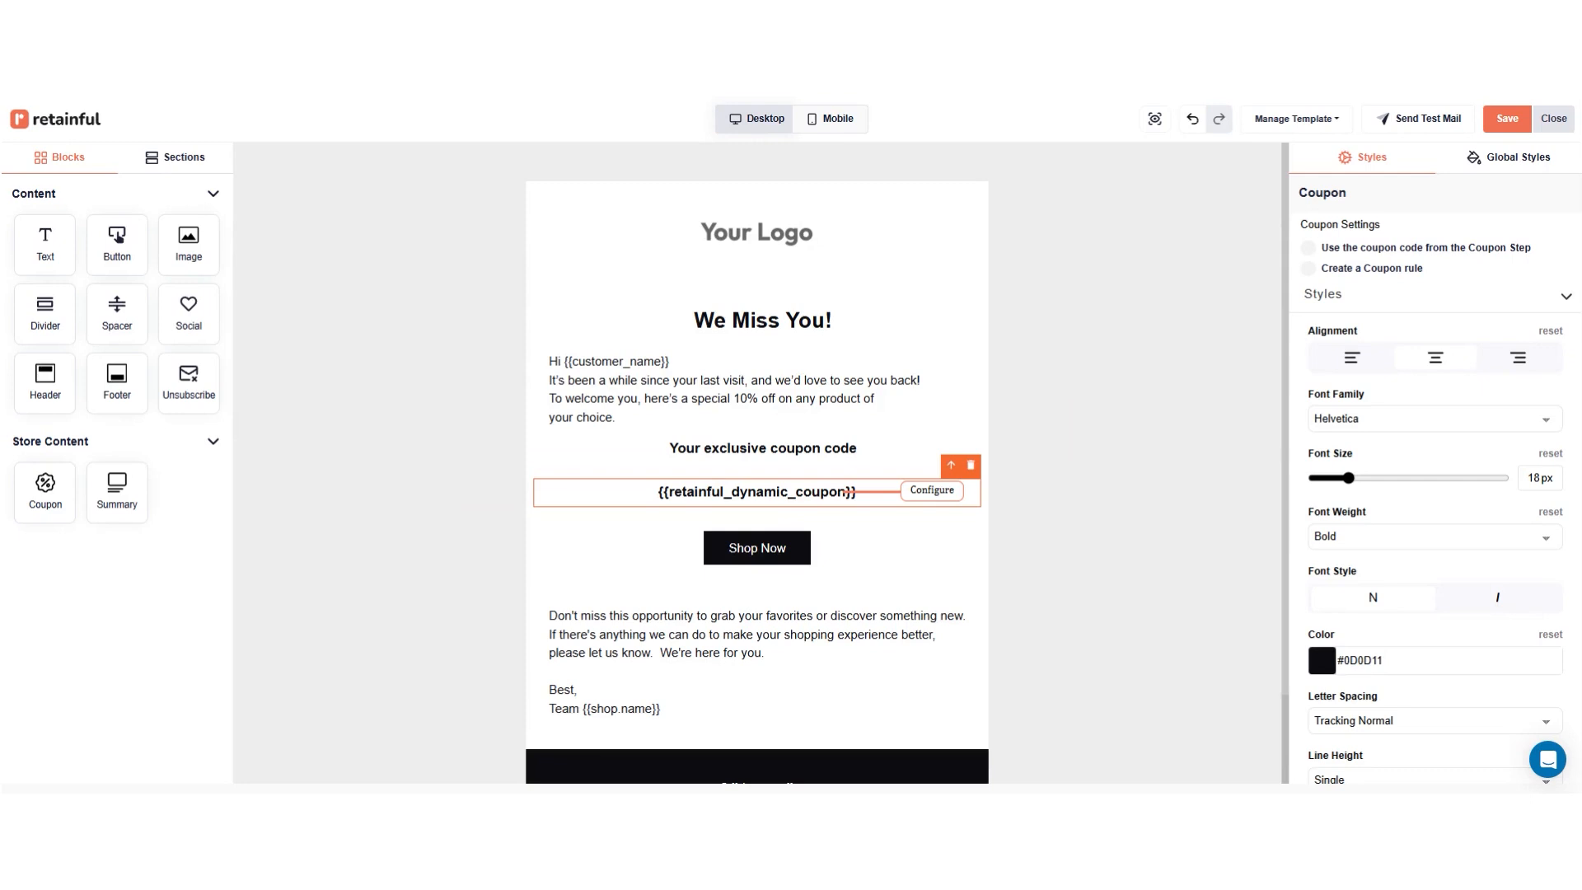
pyautogui.click(1308, 269)
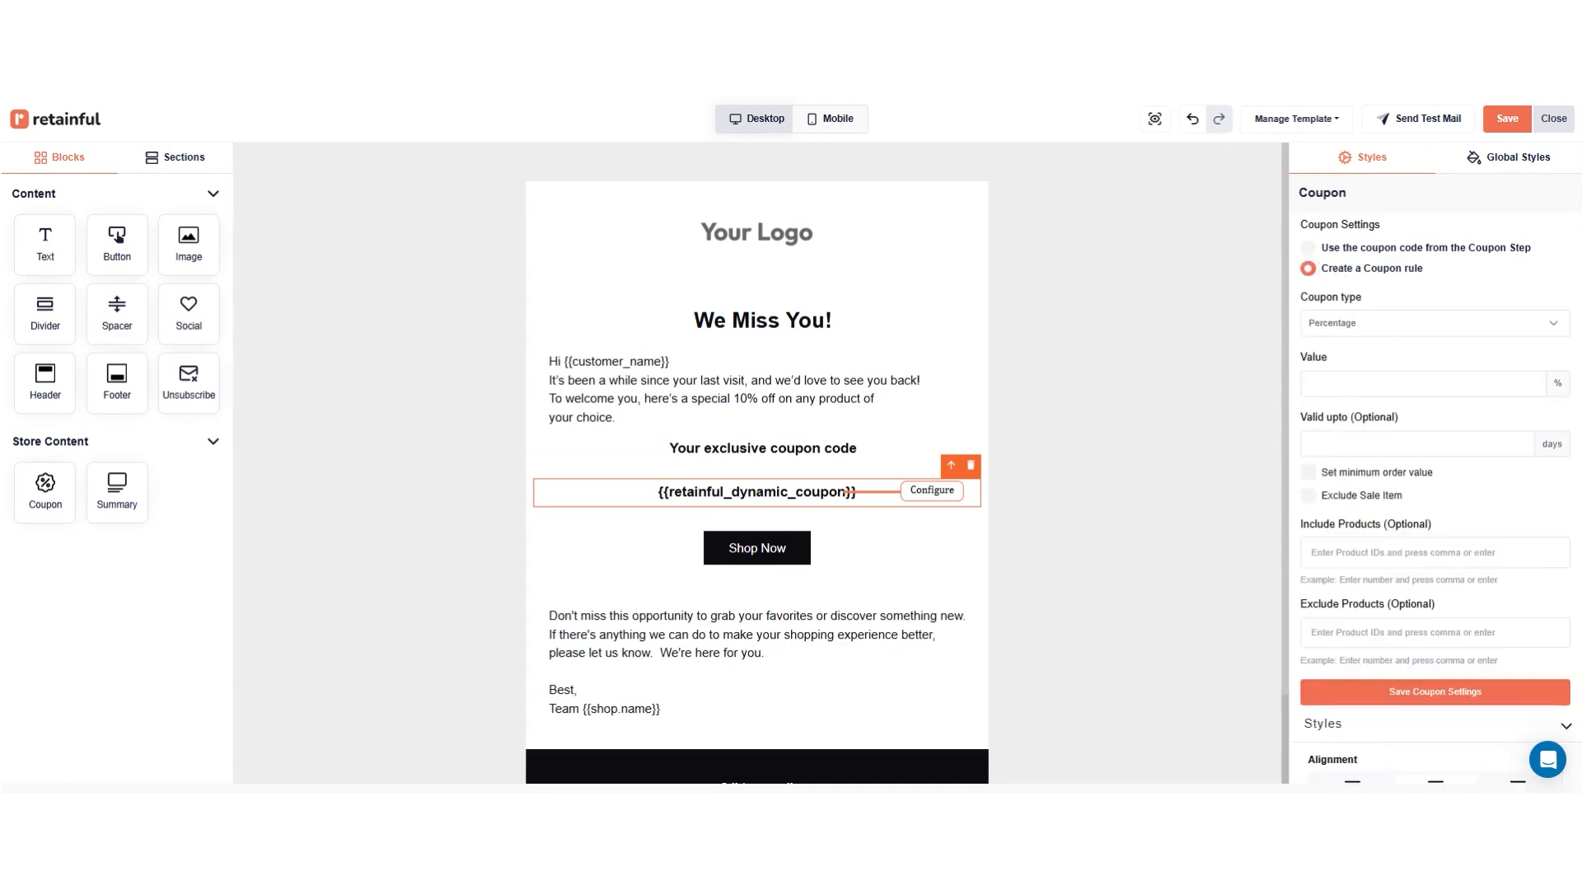
pyautogui.click(1131, 516)
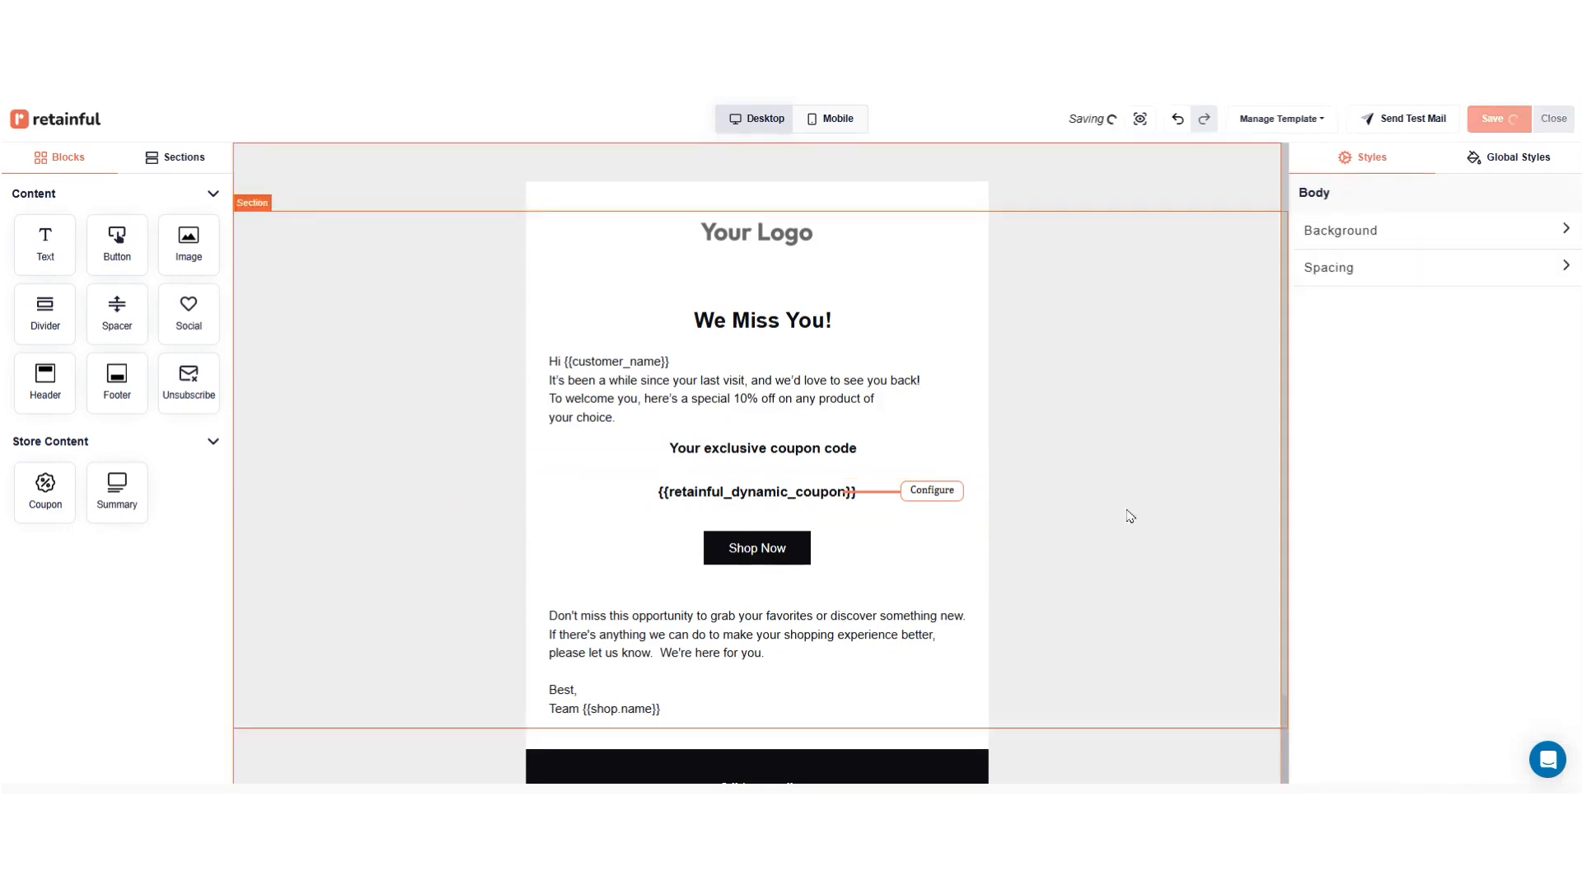
# Replace the "Your exclusive coupon code" text with "BF24", save the email and return to the workflow.
pyautogui.click(813, 451)
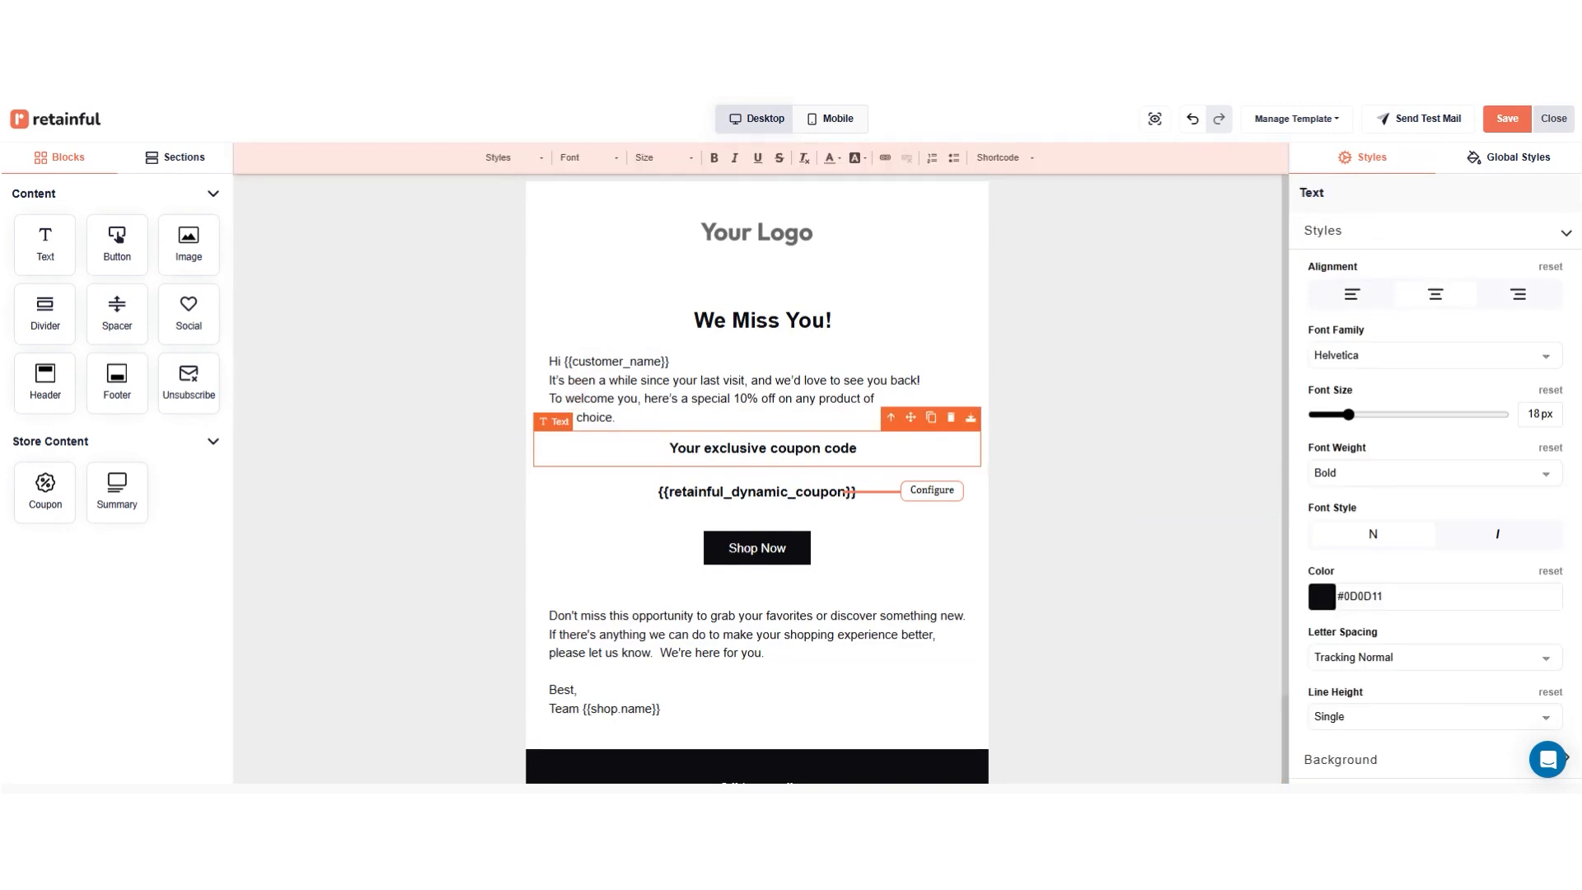
pyautogui.click(858, 446)
pyautogui.press('BackSpace')
pyautogui.press('BackSpace')
pyautogui.press('BackSpace')
pyautogui.press('BackSpace')
pyautogui.press('BackSpace')
pyautogui.press('BackSpace')
pyautogui.press('BackSpace')
pyautogui.press('BackSpace')
pyautogui.press('BackSpace')
pyautogui.press('BackSpace')
pyautogui.press('BackSpace')
pyautogui.press('BackSpace')
pyautogui.press('BackSpace')
pyautogui.press('BackSpace')
pyautogui.press('BackSpace')
pyautogui.press('BackSpace')
pyautogui.press('BackSpace')
pyautogui.press('BackSpace')
pyautogui.press('BackSpace')
pyautogui.press('BackSpace')
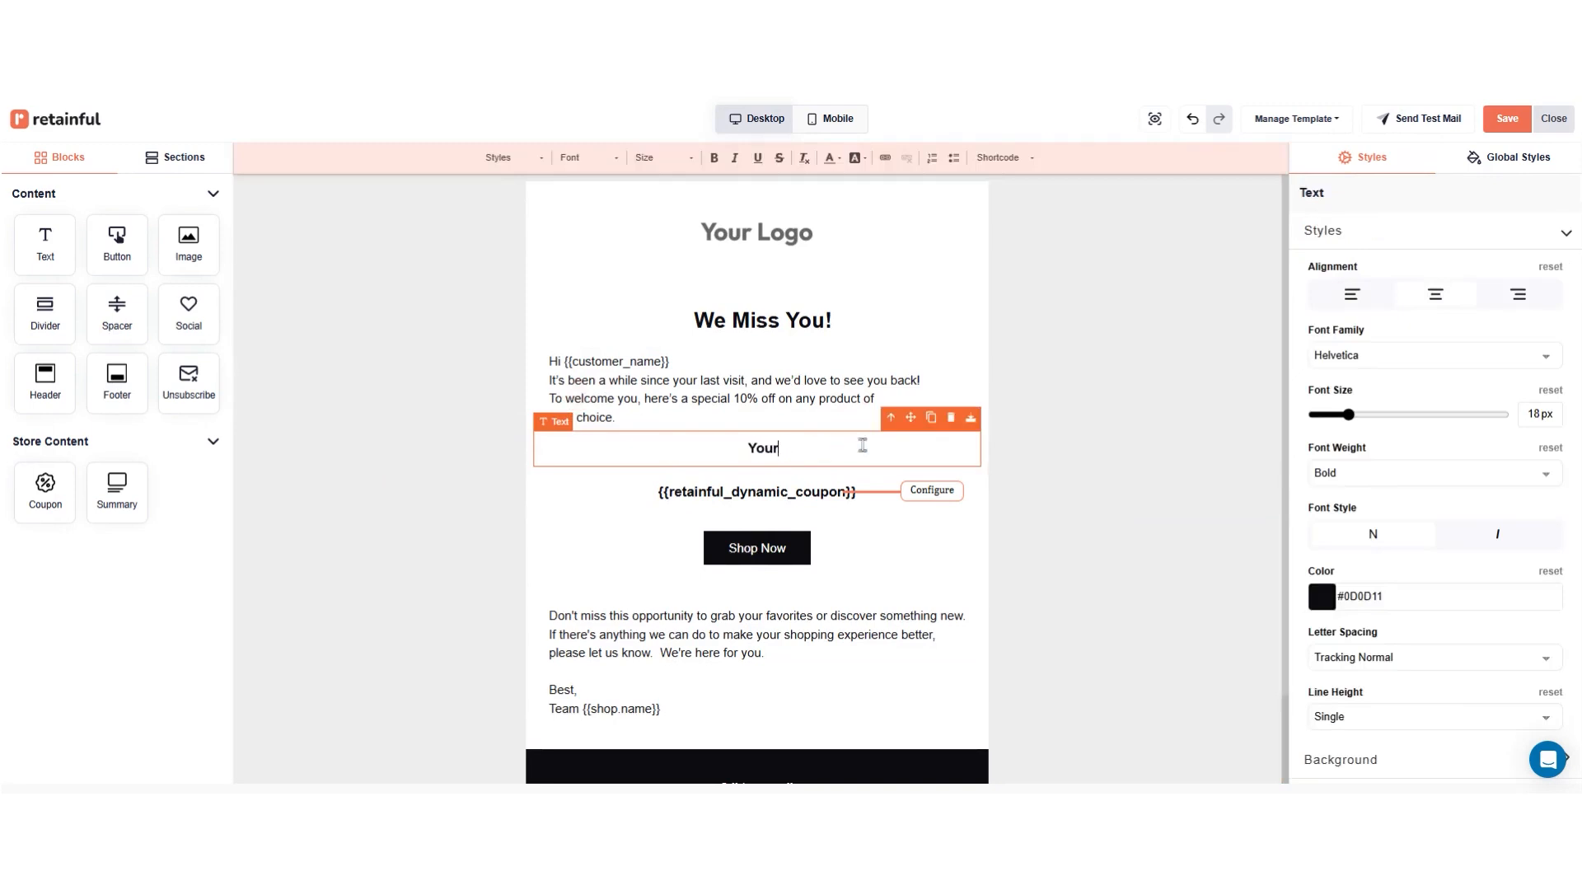
pyautogui.write('BF24')
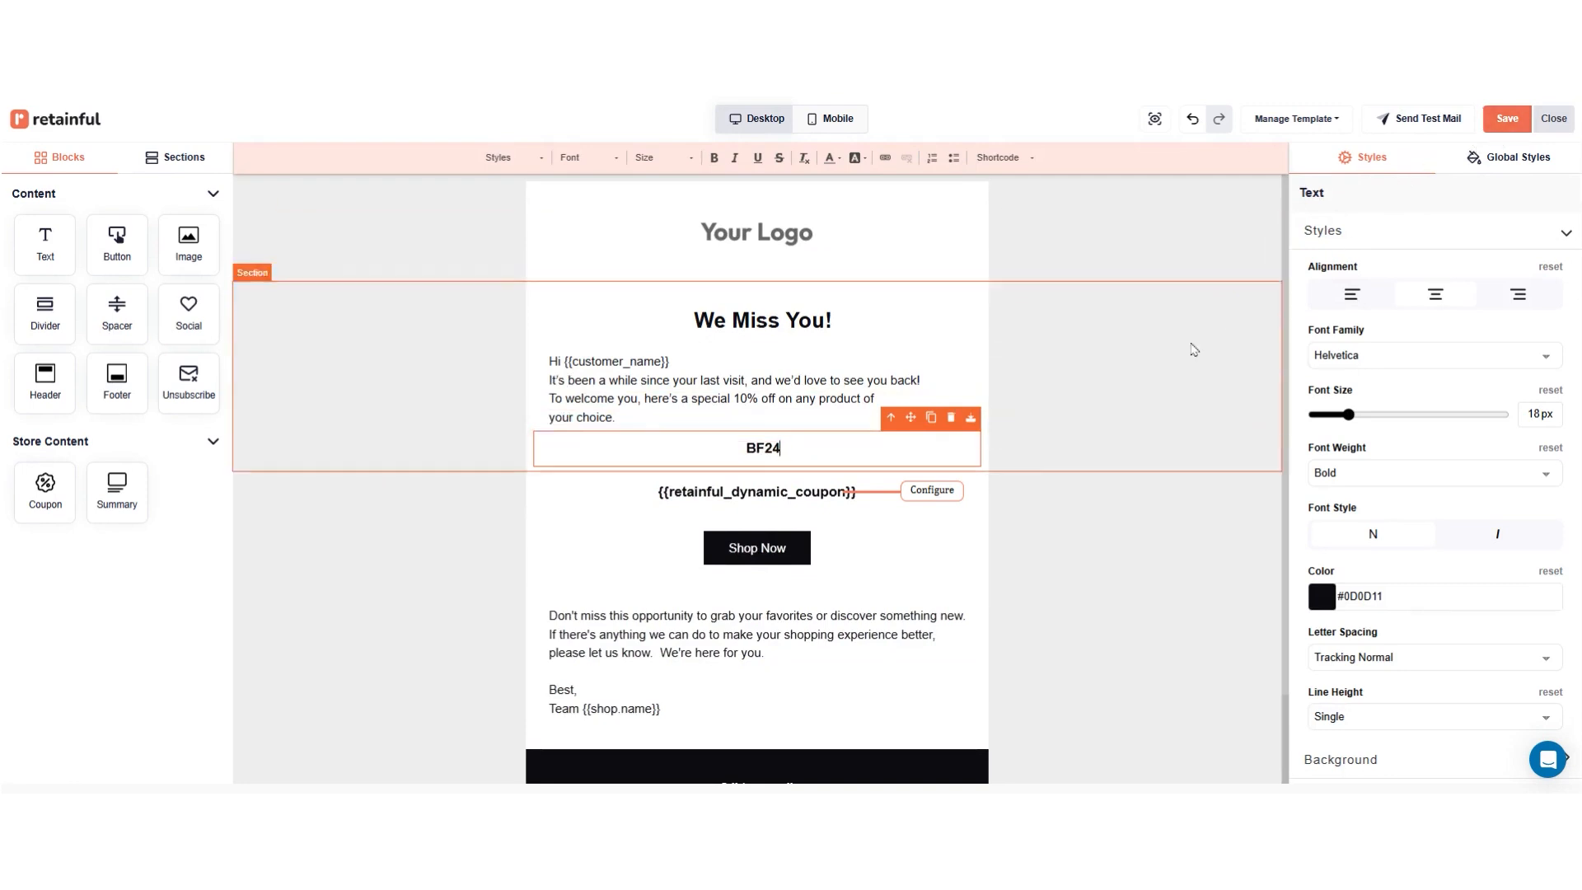
pyautogui.click(1506, 121)
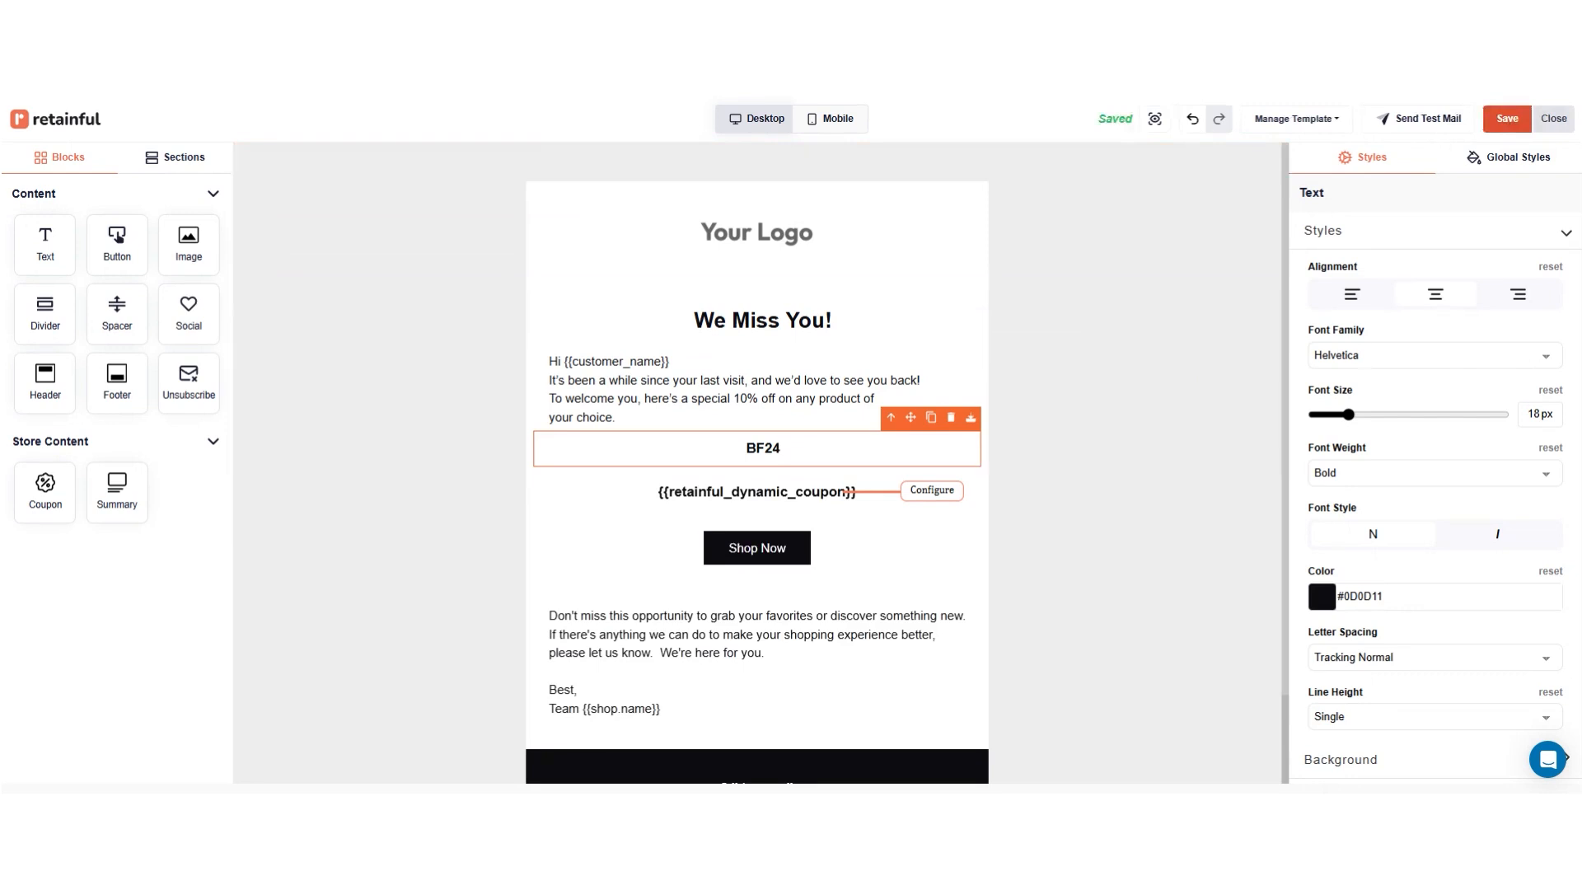
pyautogui.click(1555, 119)
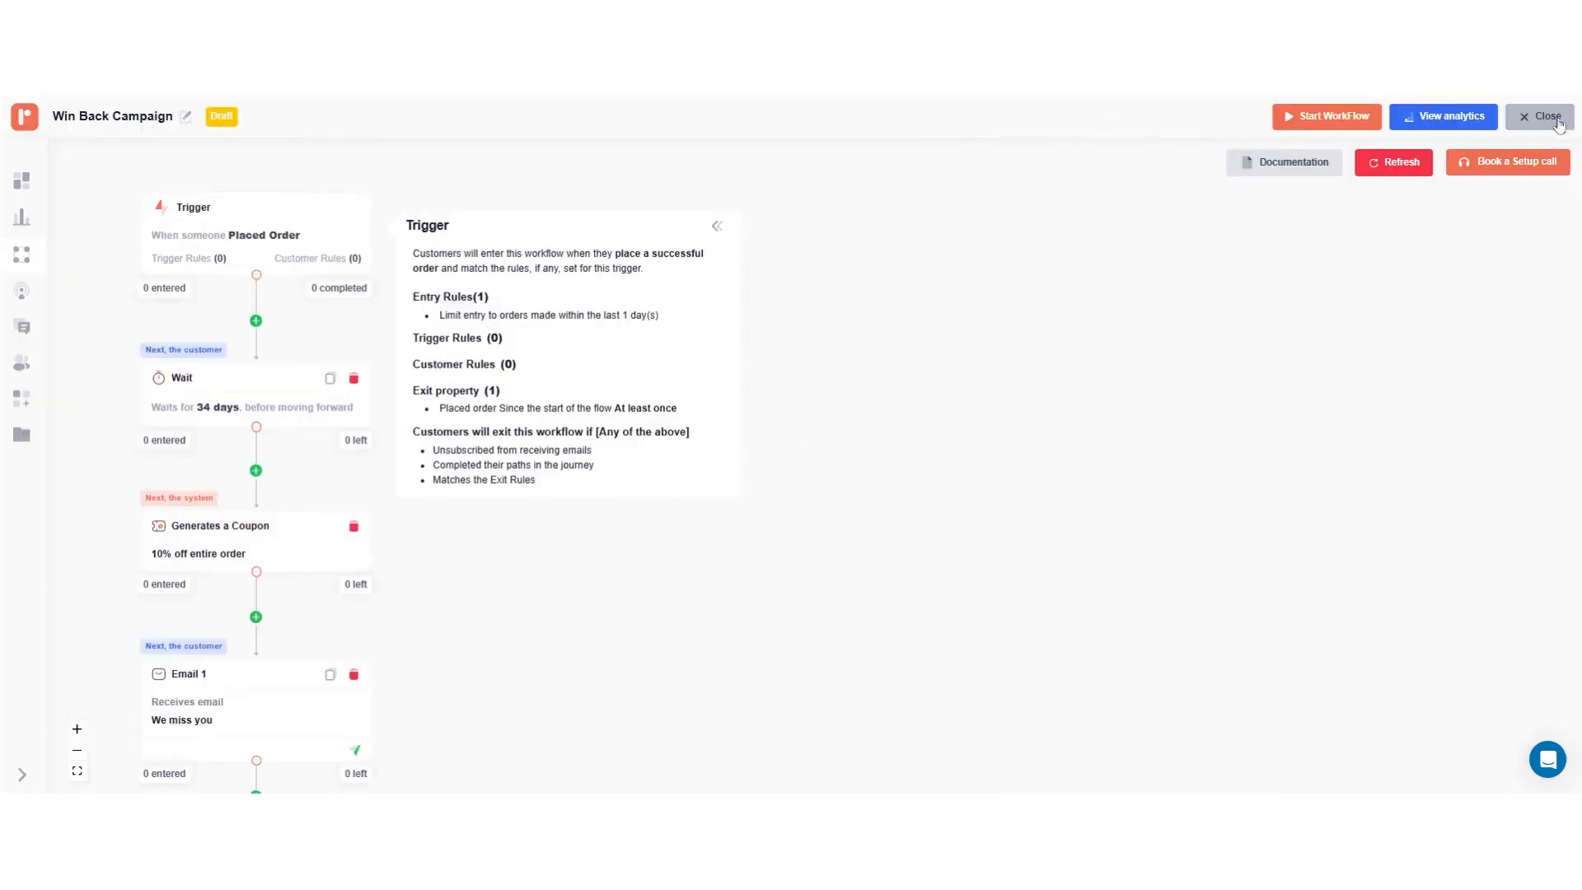
# Review the remaining workflow steps: the second Wait, the Yes/No Split and the Email 2 reminder.
pyautogui.scroll(-4, 749, 367)
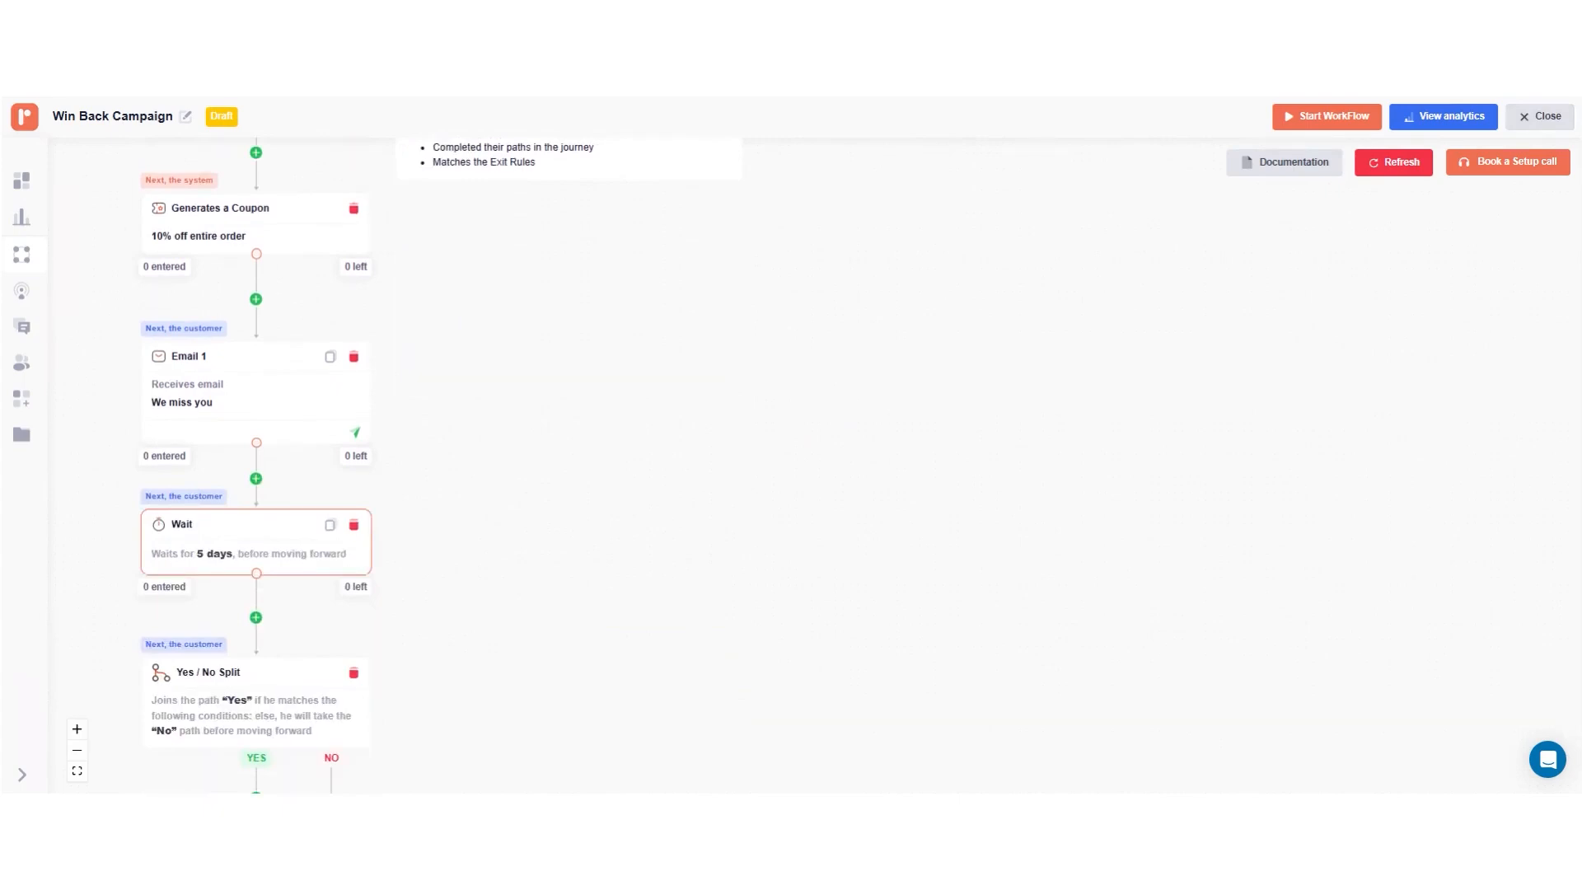
pyautogui.scroll(-3, 334, 501)
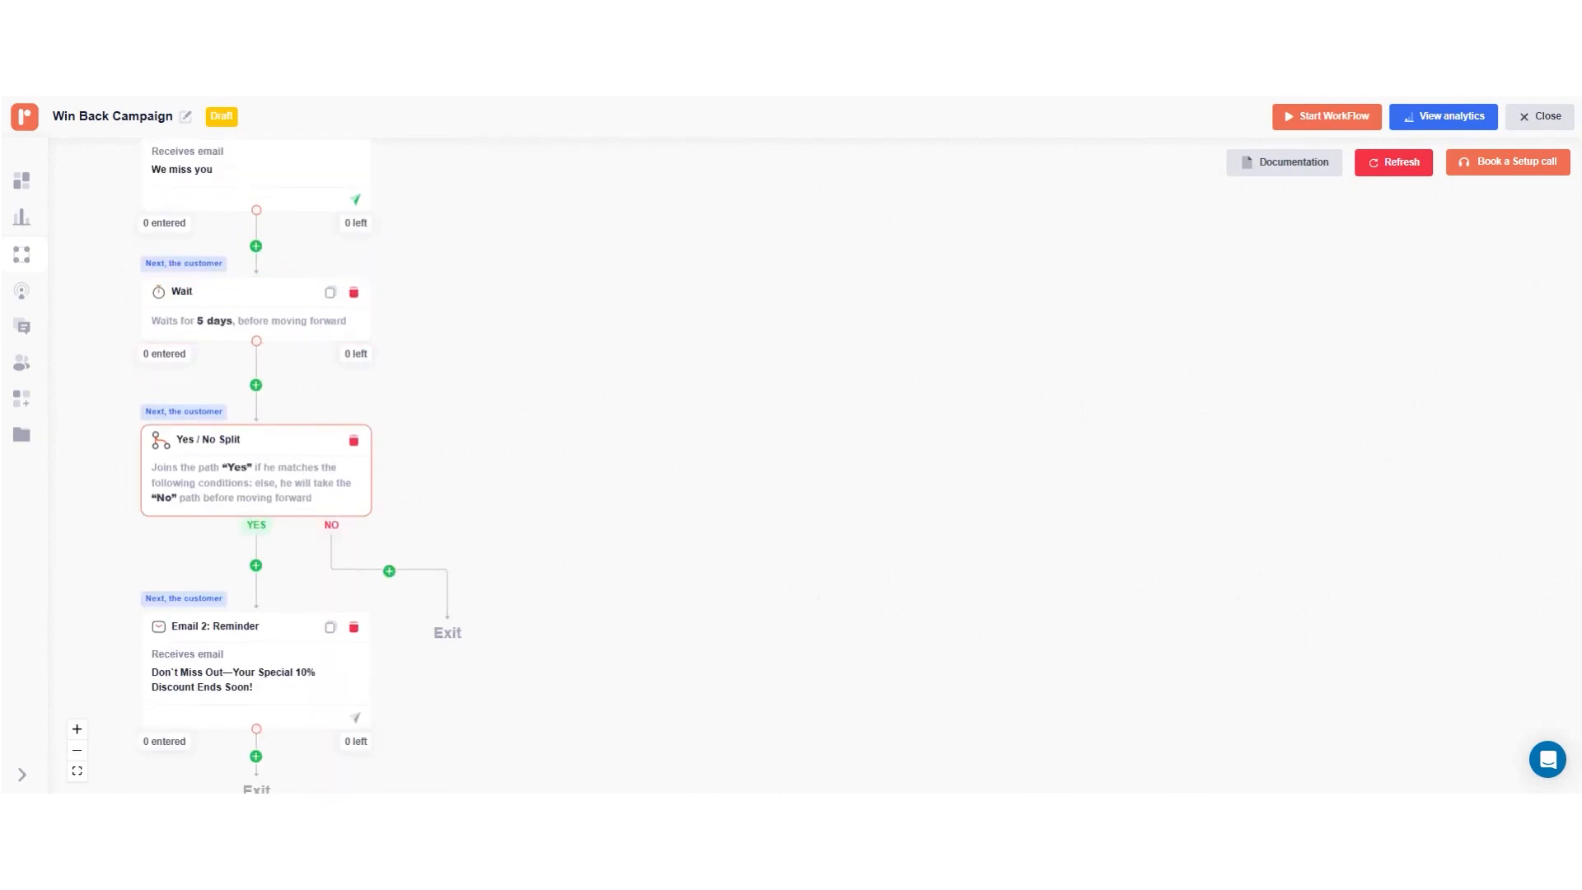
pyautogui.scroll(-1, 265, 571)
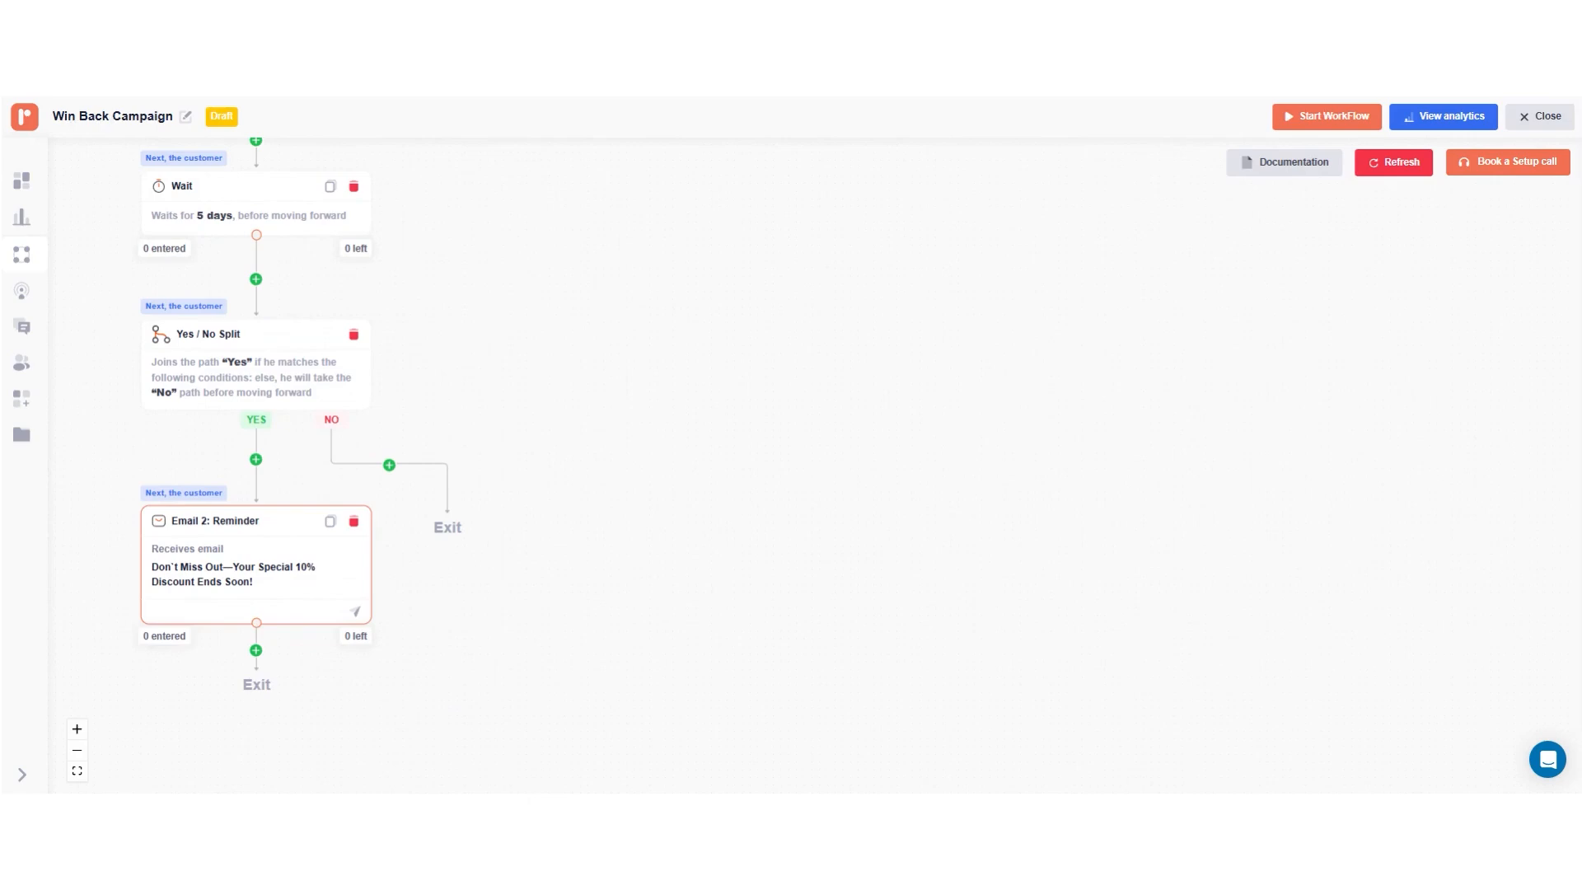
# Look over the step types that can be added after the Email 2 reminder, without adding one.
pyautogui.click(256, 651)
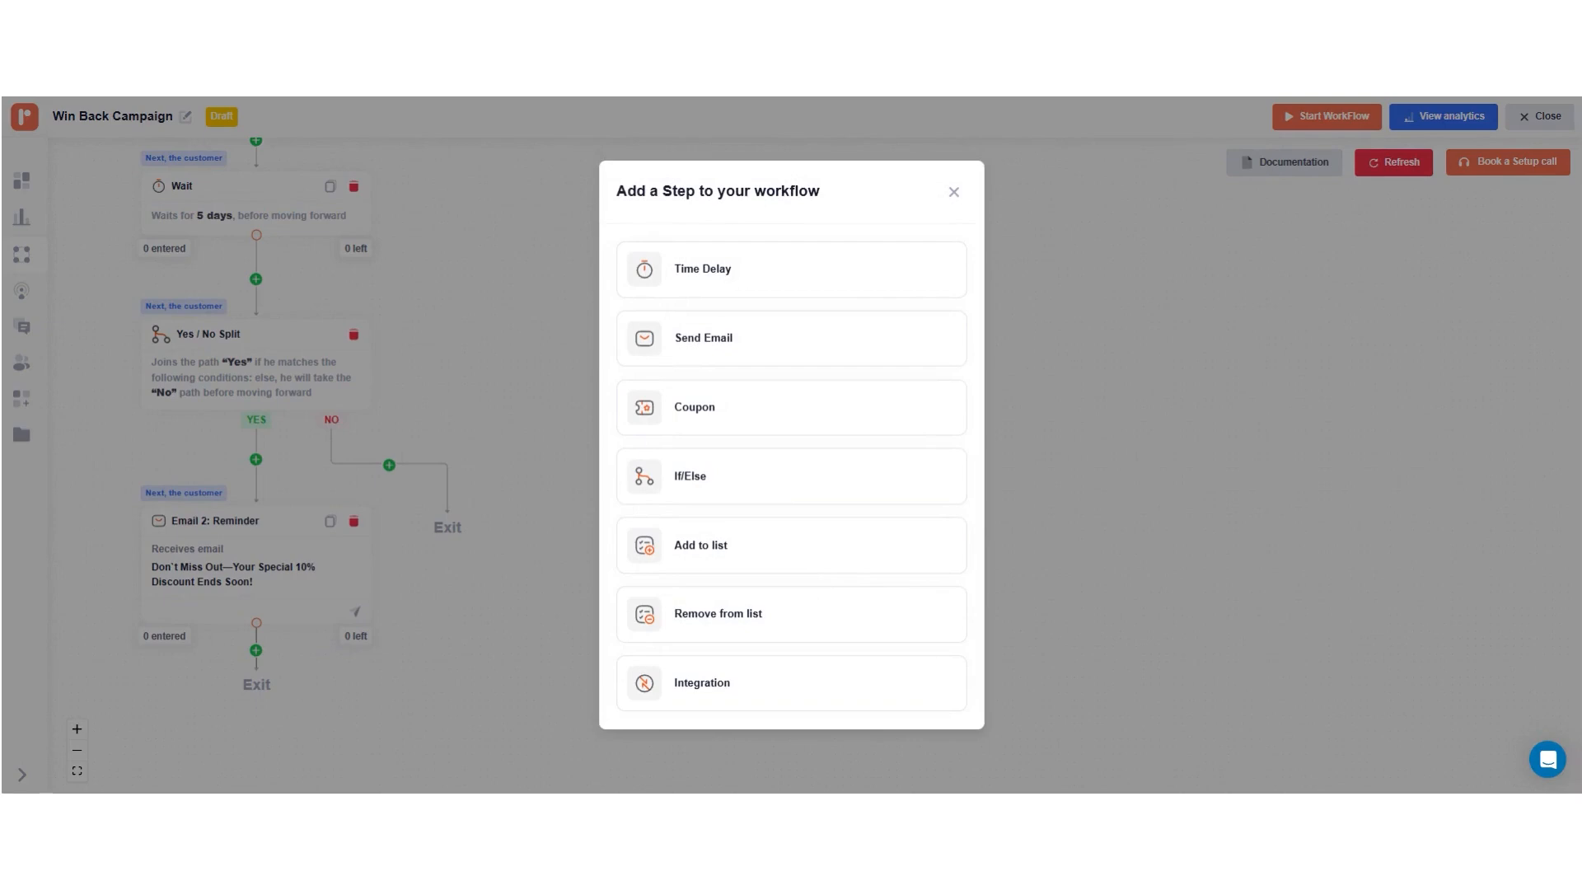
pyautogui.click(954, 192)
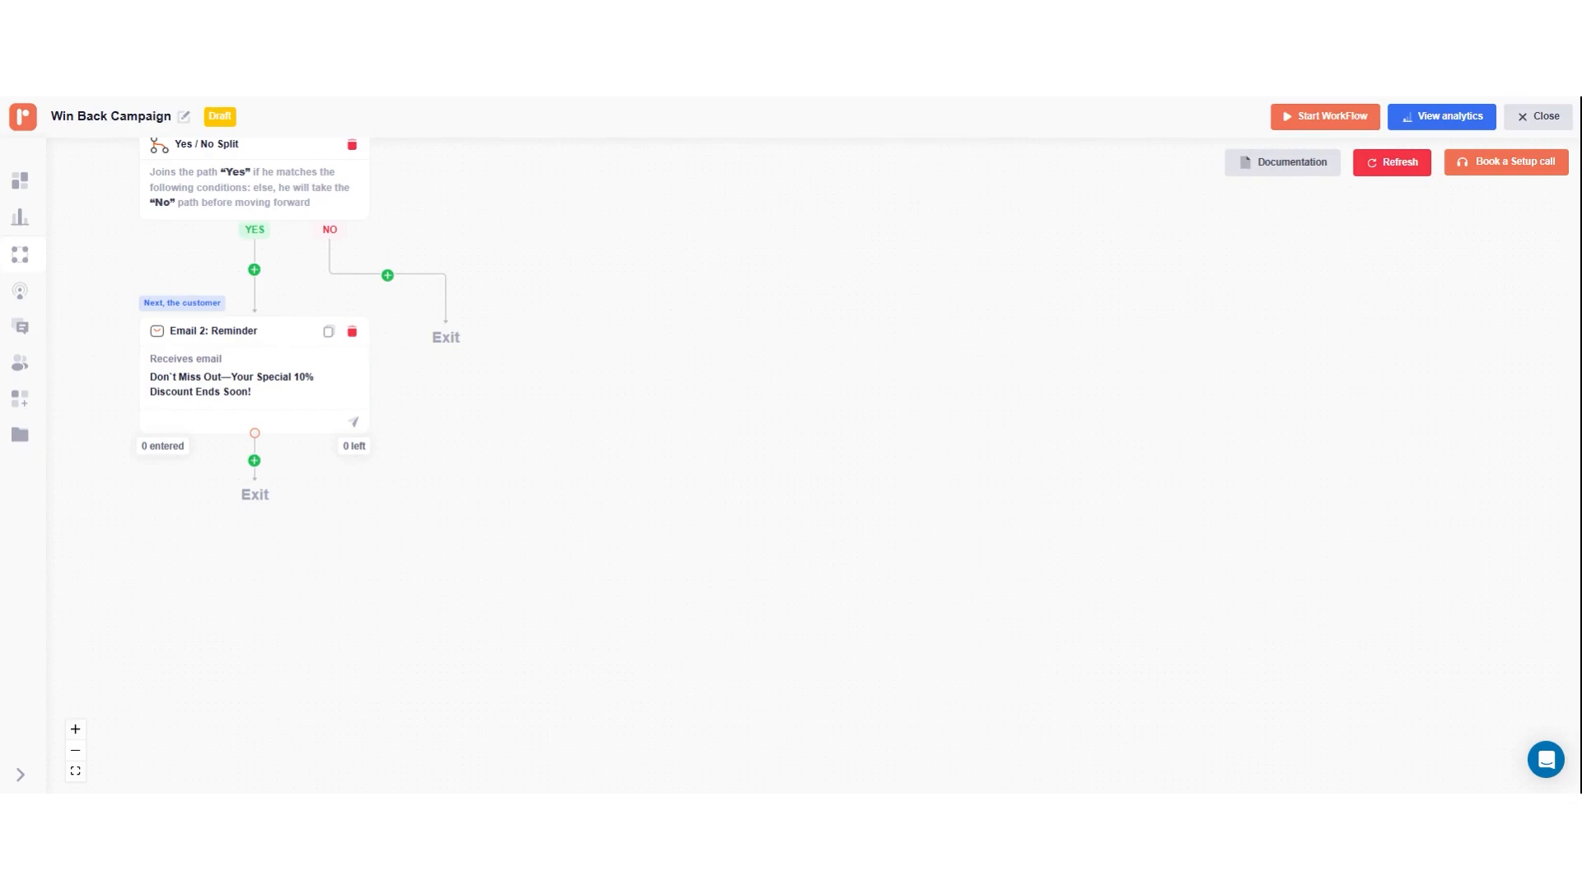
# Open the workflow's Trigger setup and delete the existing Placed order rule from its Exit Rules.
pyautogui.scroll(7, 253, 445)
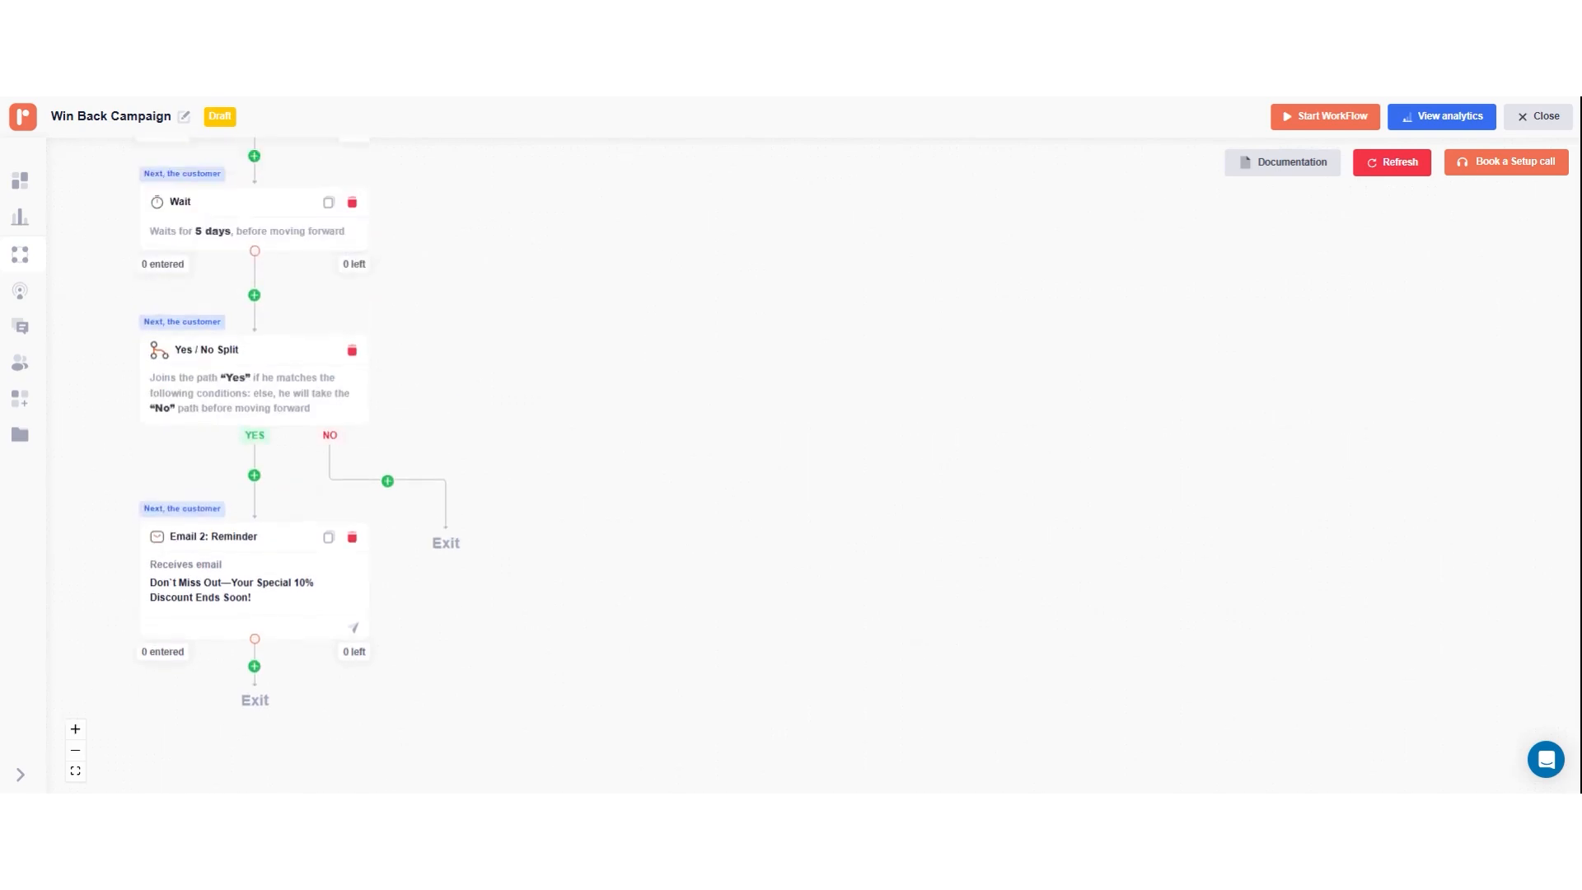
pyautogui.scroll(5, 633, 326)
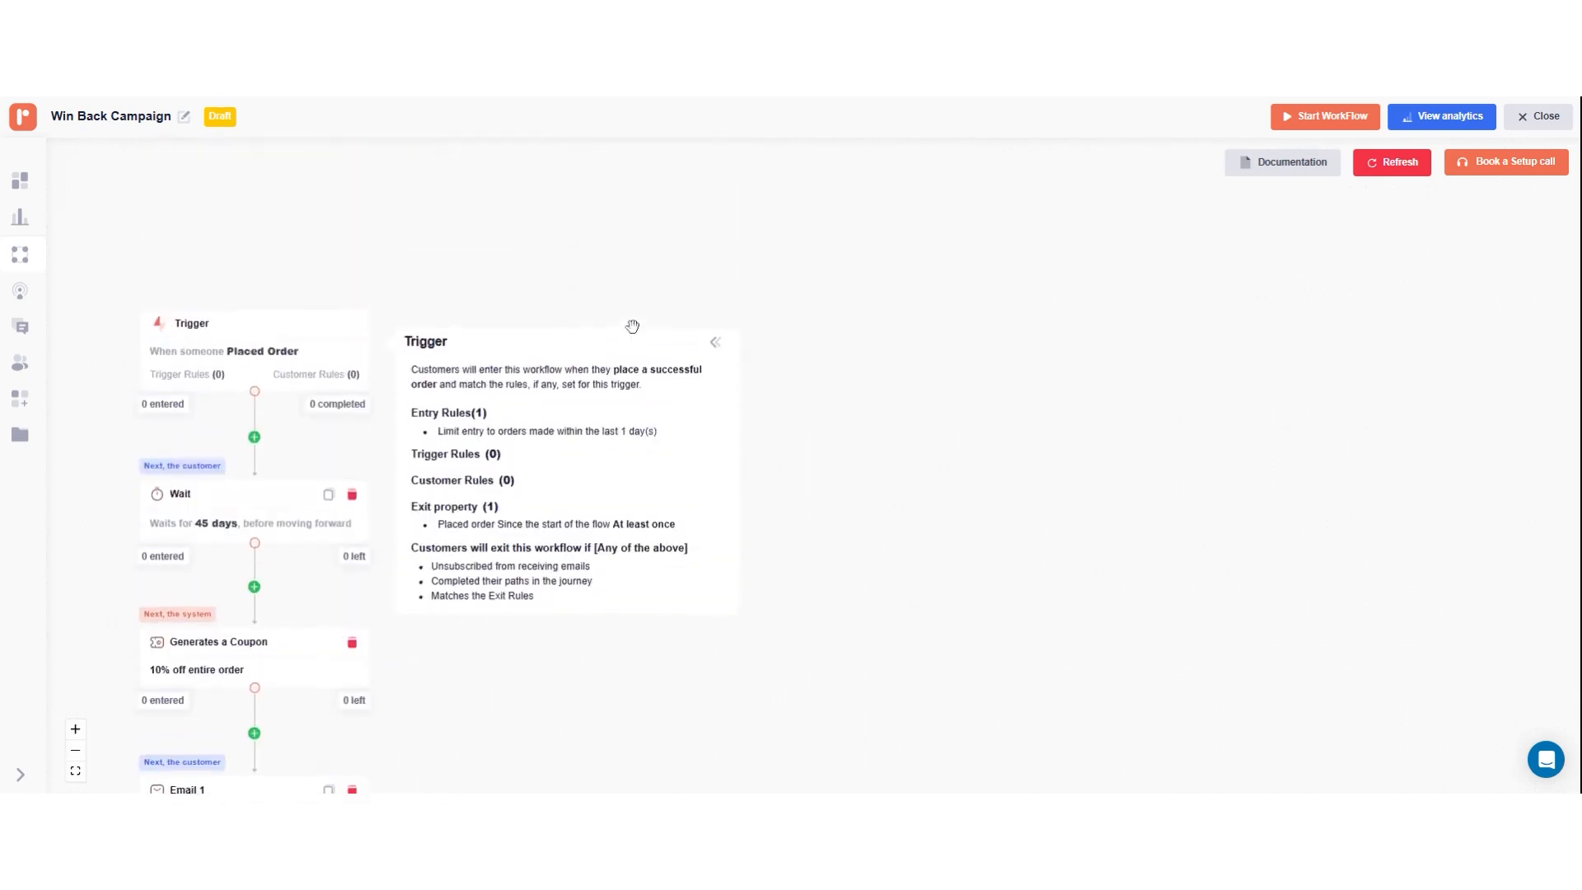
pyautogui.click(289, 354)
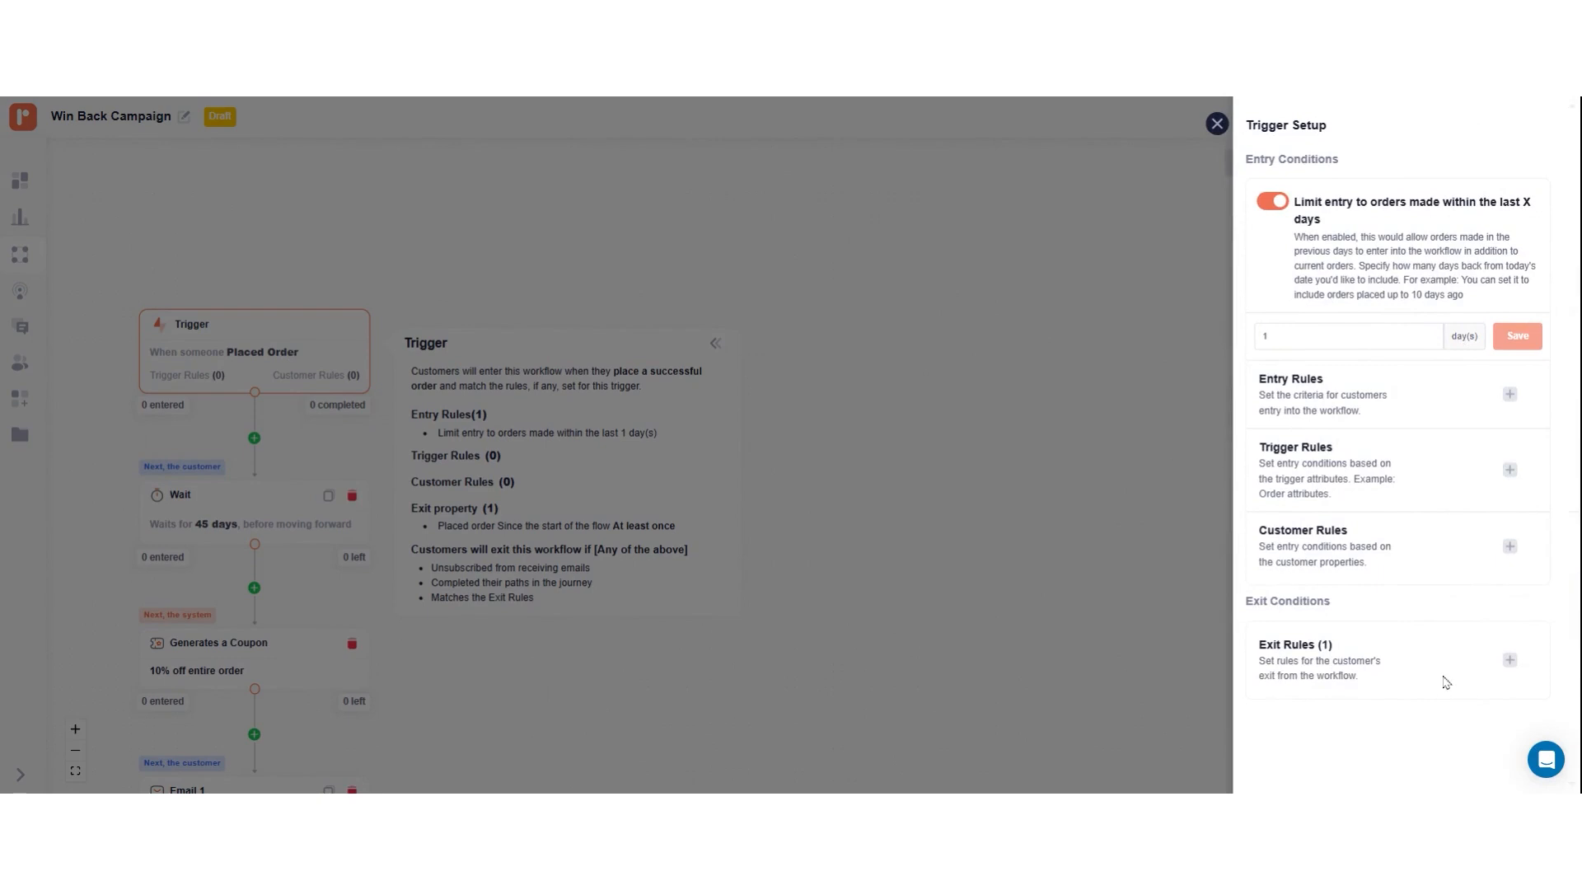
pyautogui.click(1510, 661)
pyautogui.scroll(-1, 1514, 671)
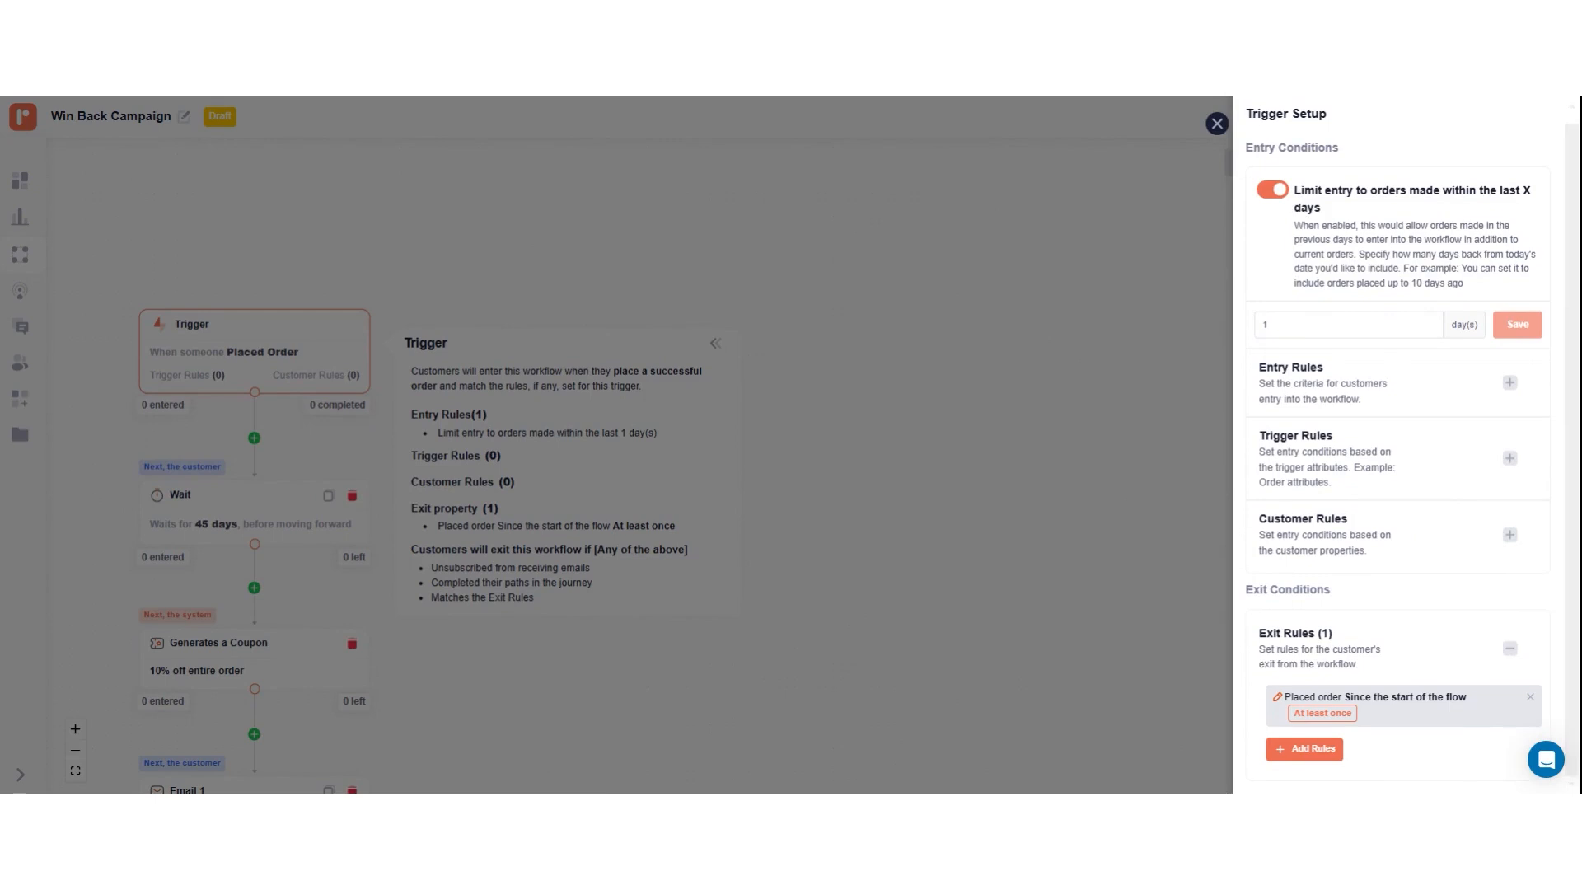
pyautogui.click(1531, 696)
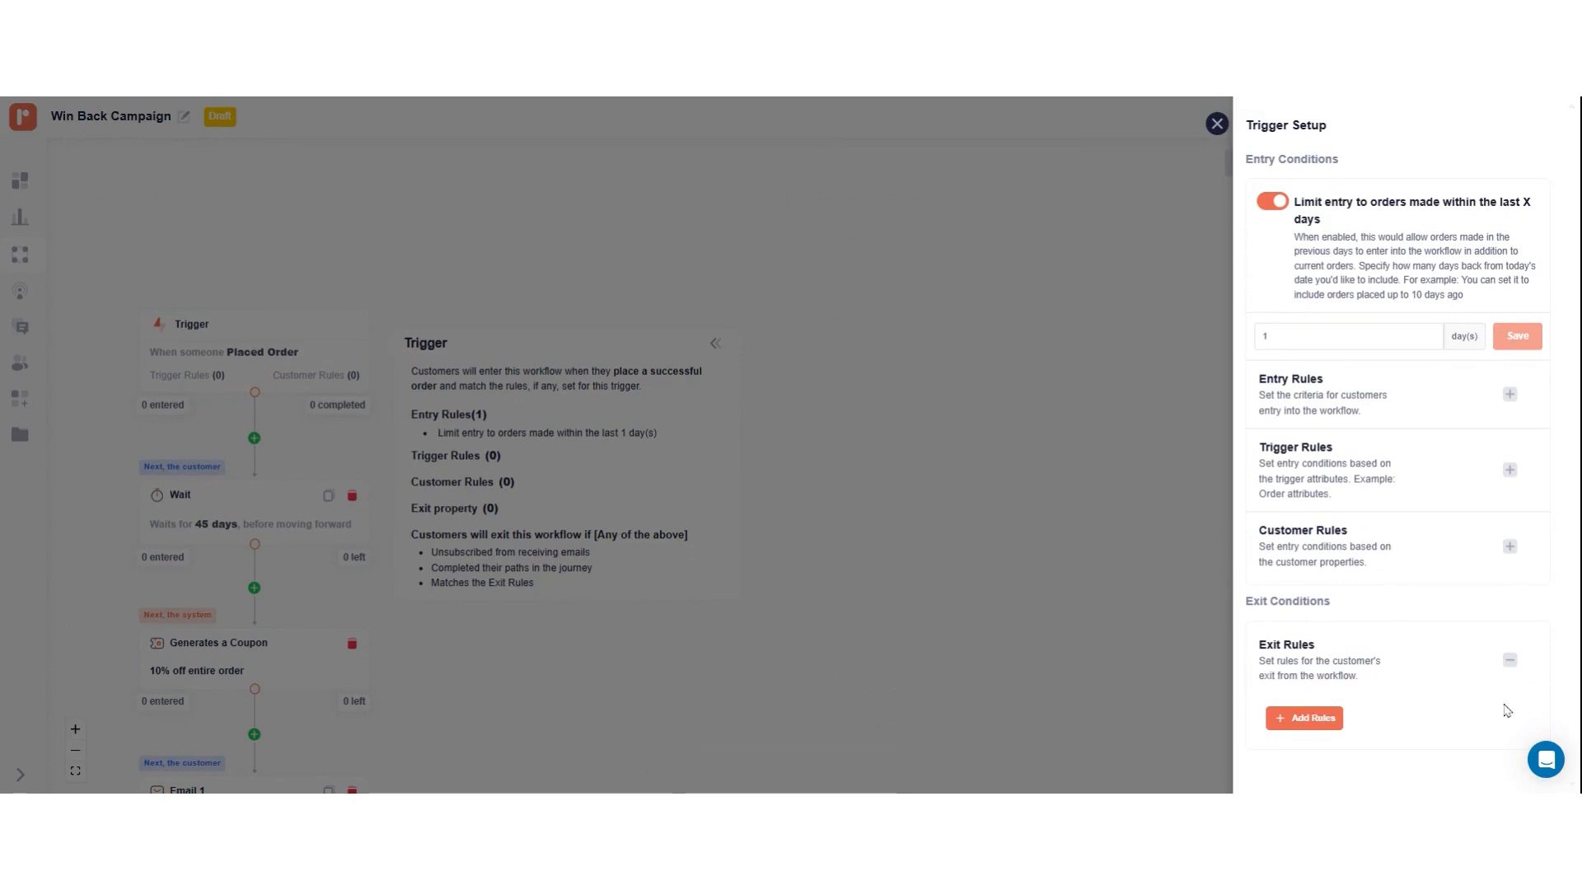
# Add an exit rule for Placed order, Since the start of the flow, At least once, and close the trigger setup.
pyautogui.click(1324, 720)
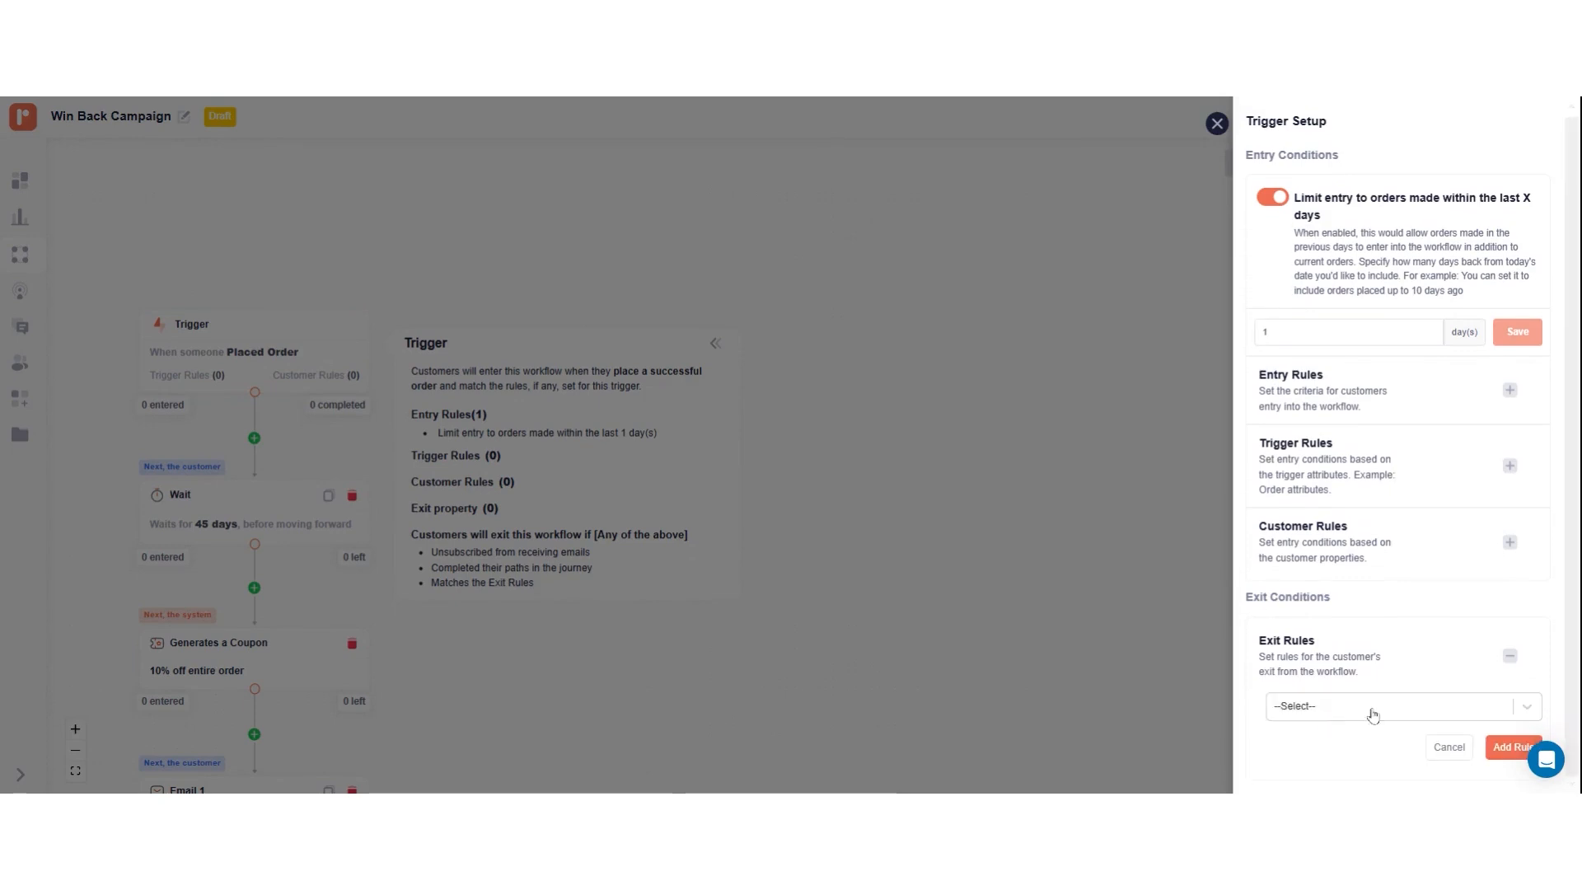
pyautogui.click(1391, 713)
pyautogui.click(1320, 744)
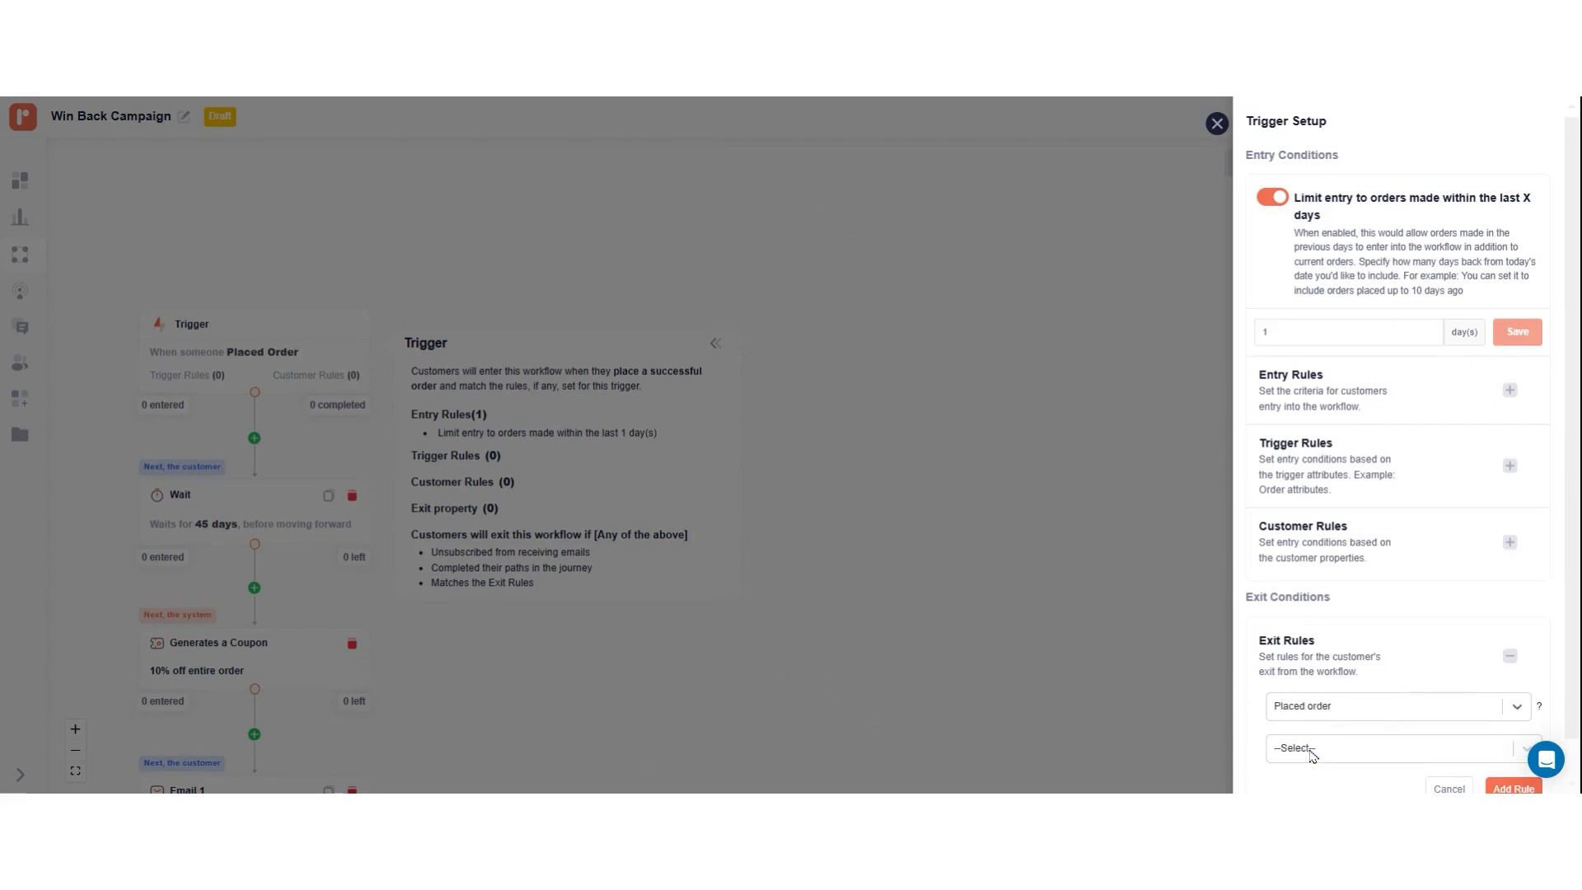
pyautogui.click(1401, 714)
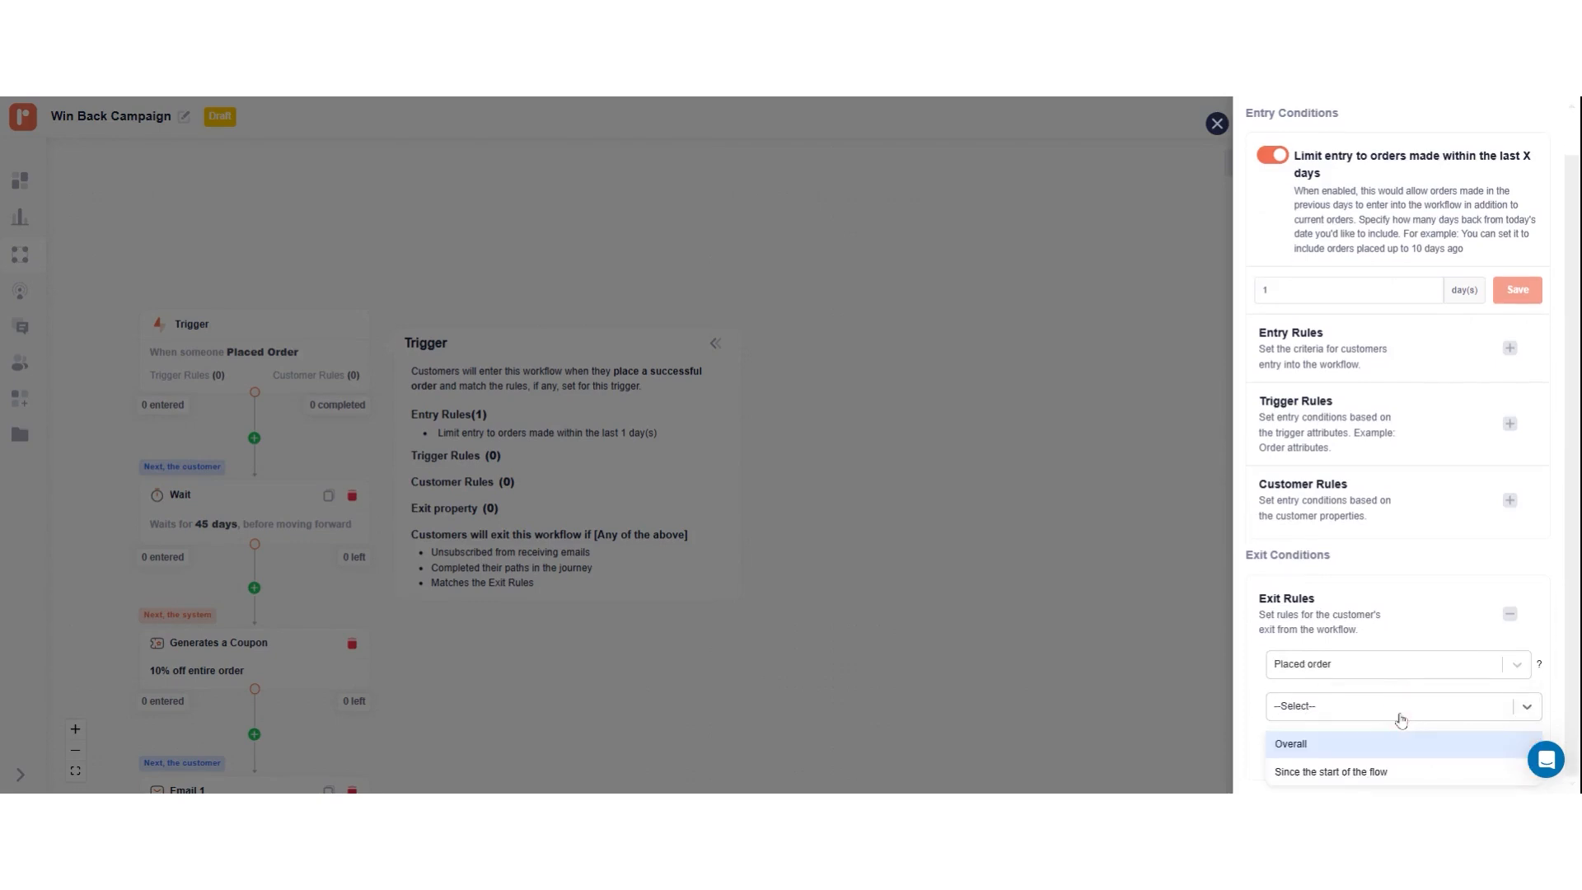
pyautogui.click(1364, 766)
pyautogui.click(1413, 750)
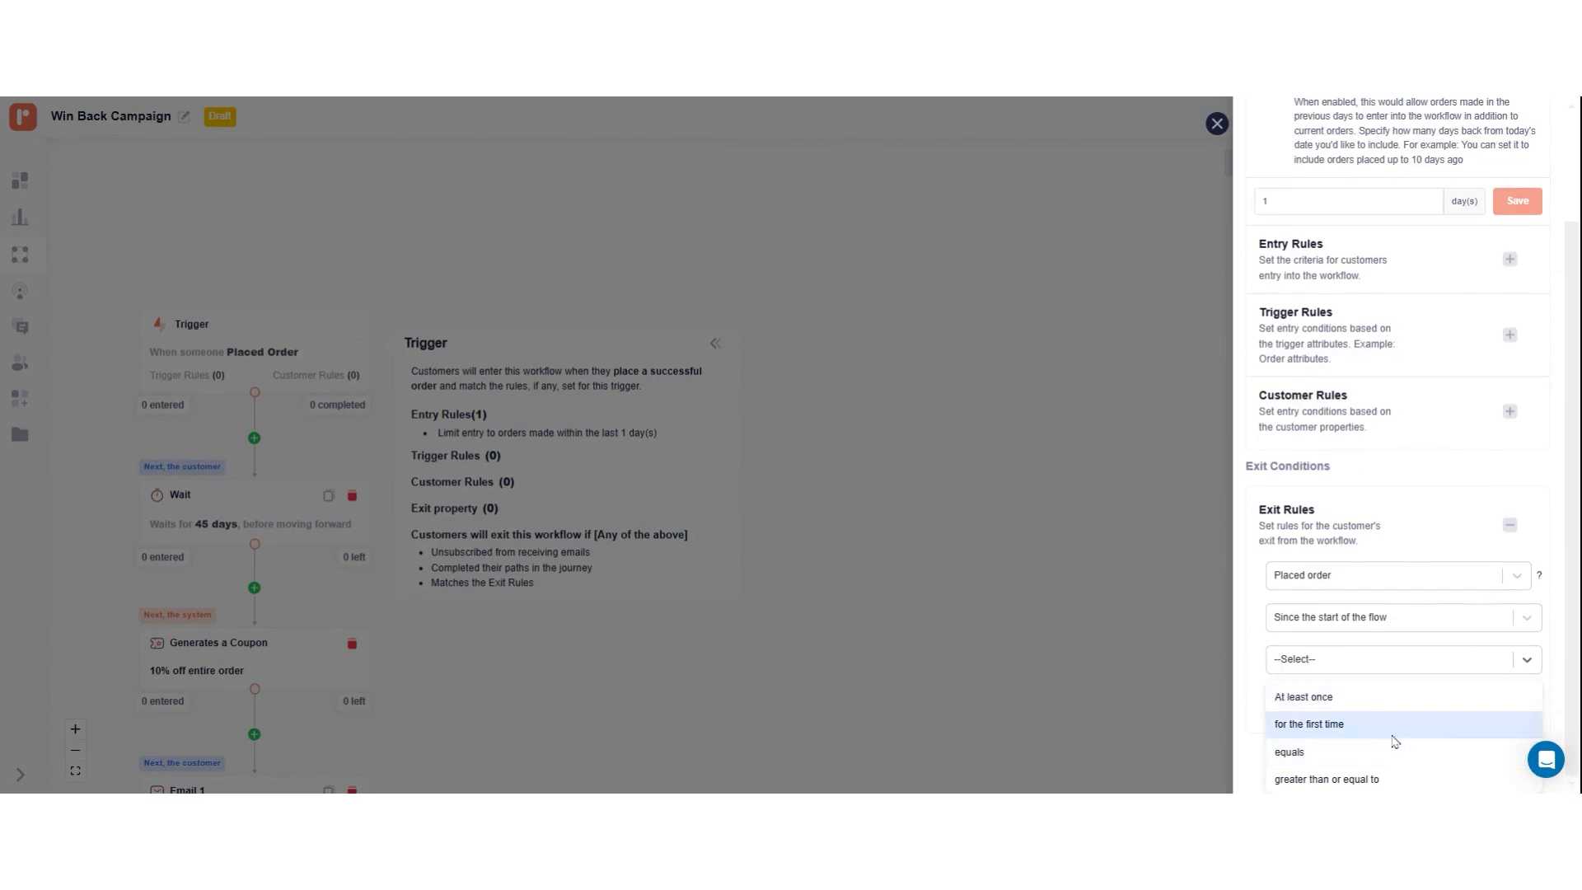
pyautogui.click(1336, 707)
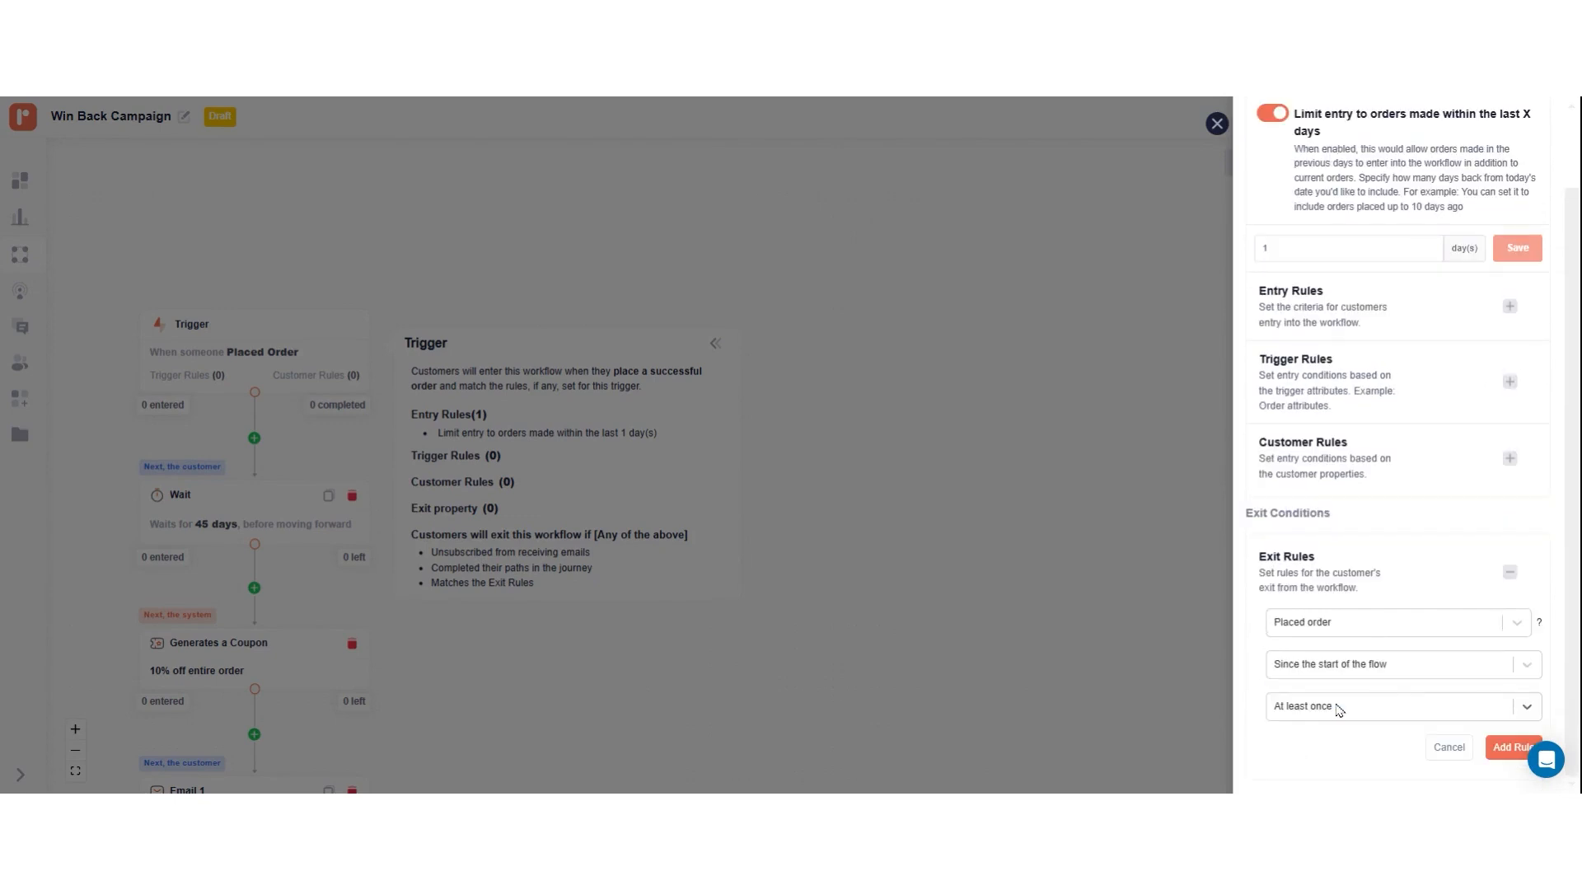
pyautogui.click(1504, 749)
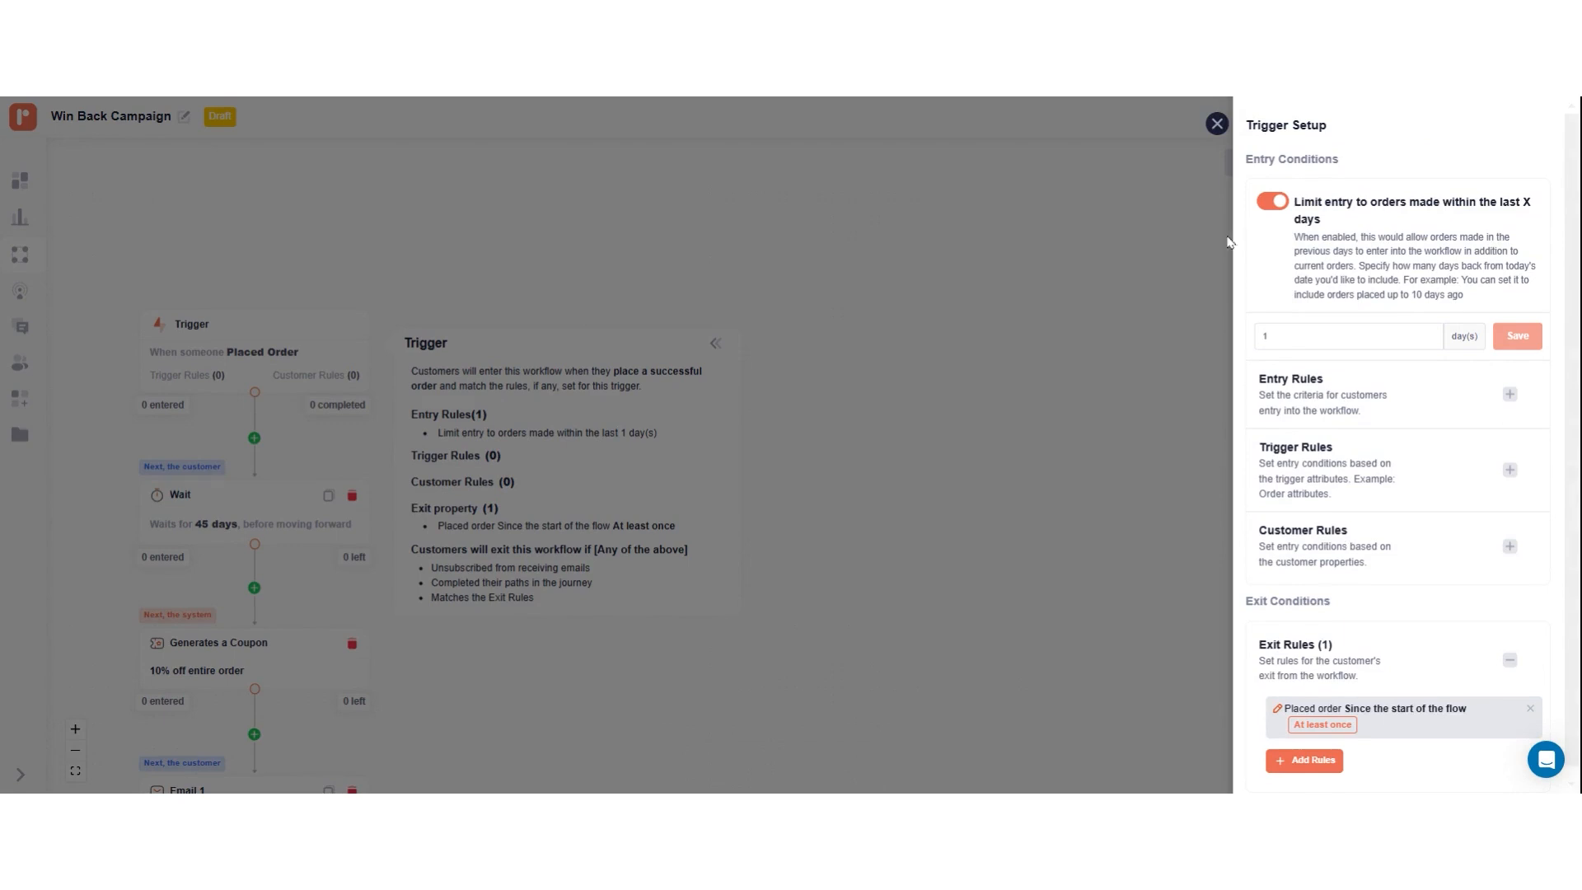
pyautogui.click(1217, 124)
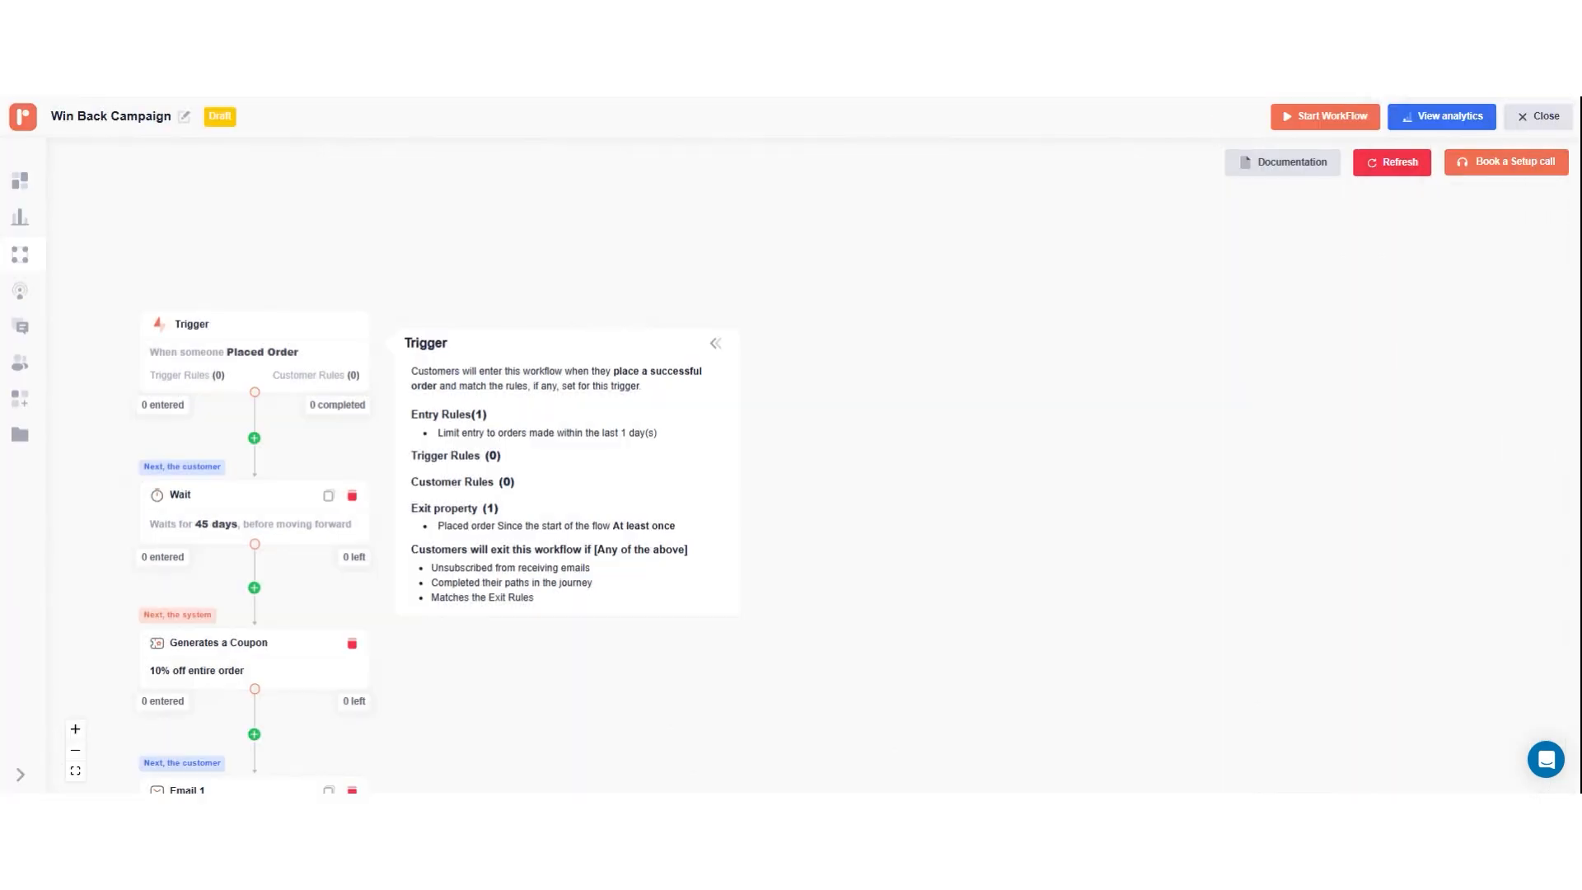
# Start the Win Back Campaign workflow, confirm going live, and return to the Automation list.
pyautogui.click(1325, 121)
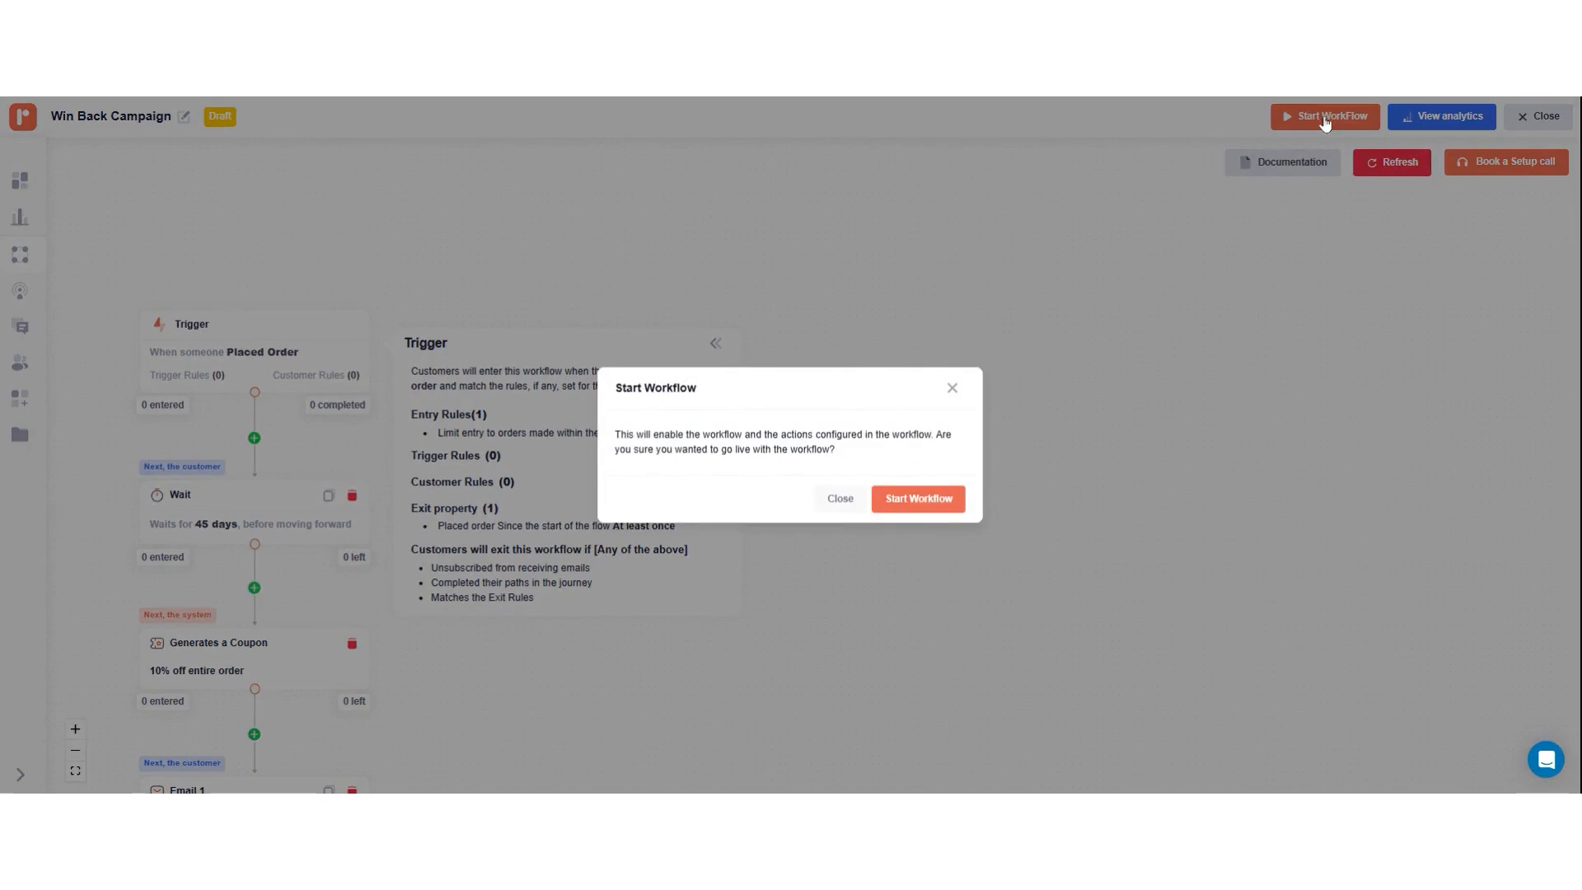
pyautogui.click(938, 507)
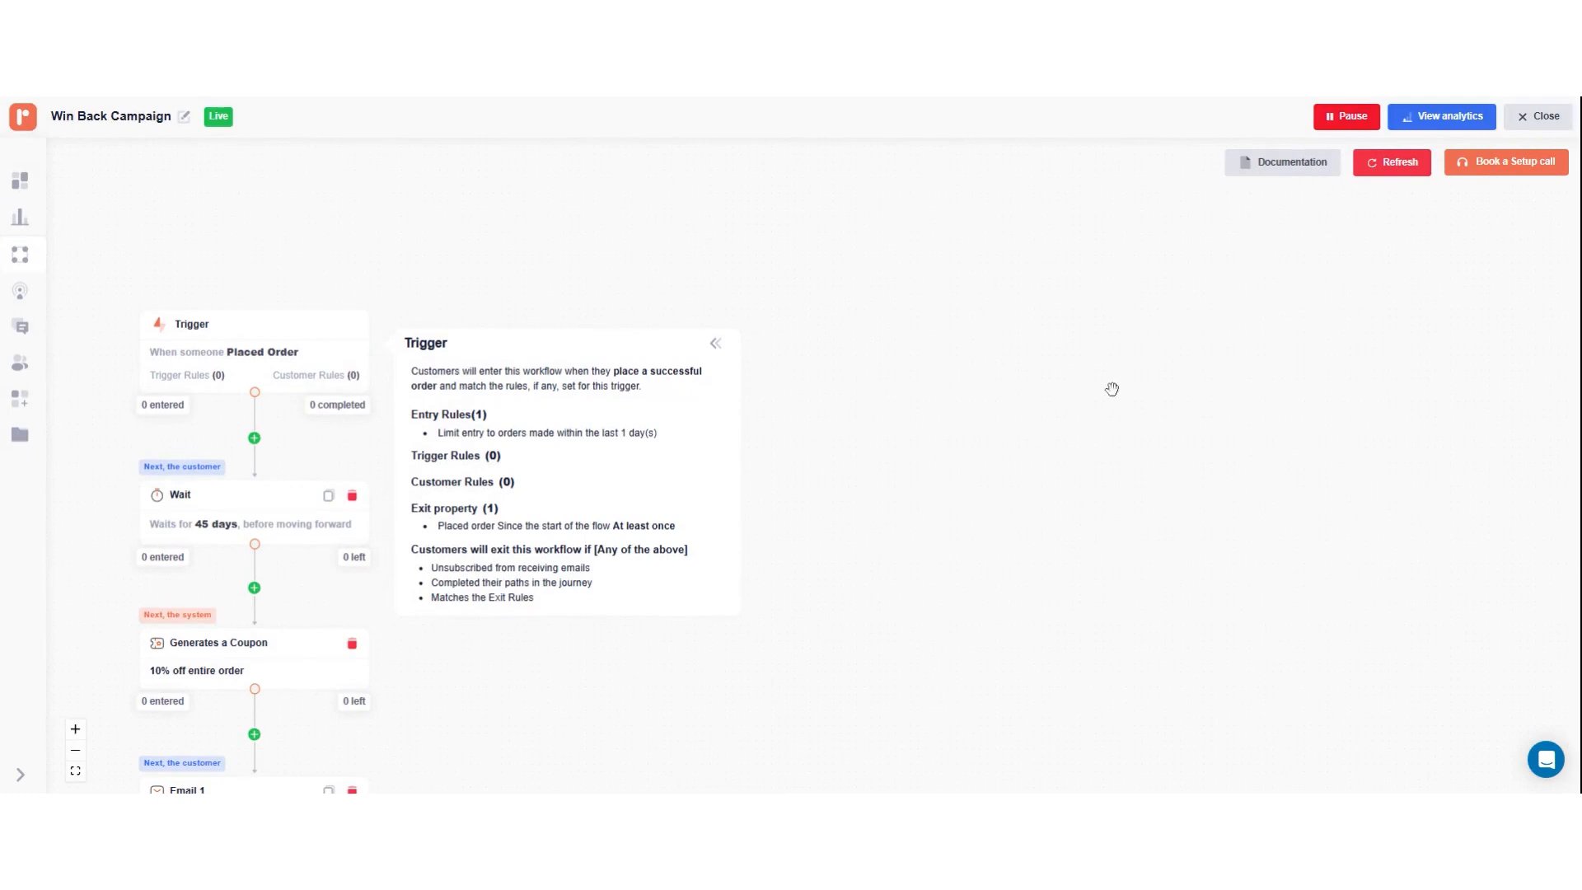
pyautogui.click(1538, 116)
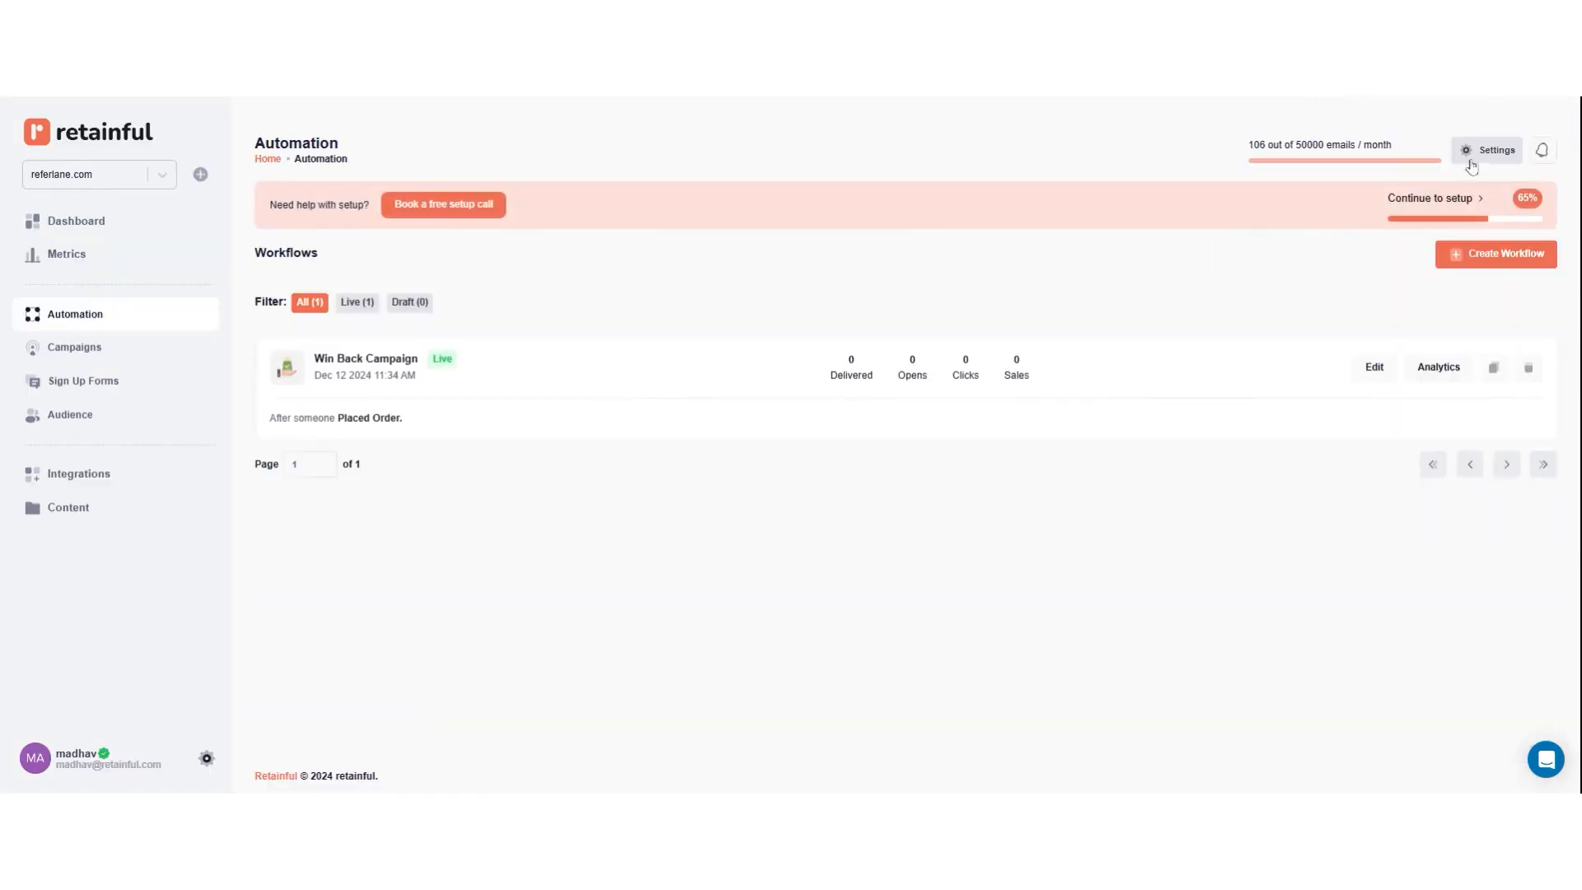